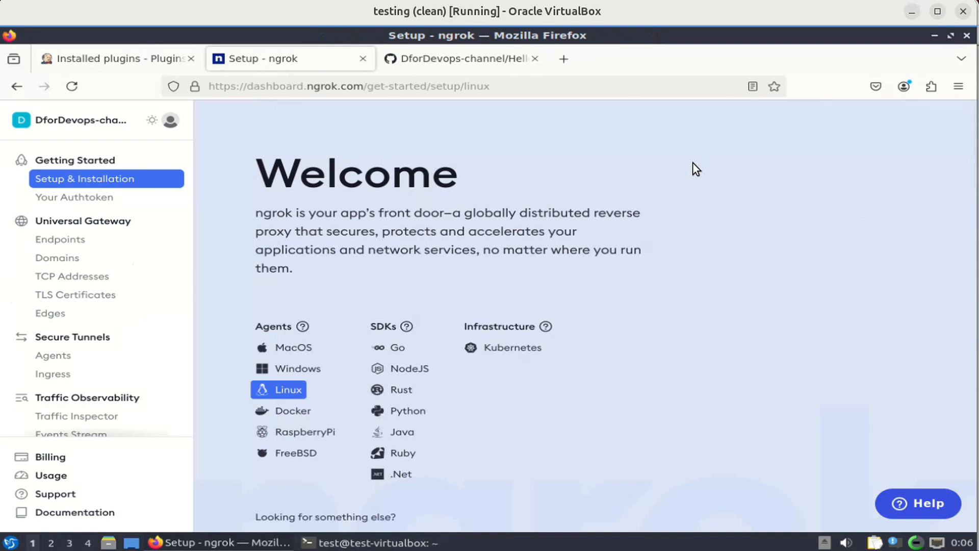
pyautogui.scroll(-2, 693, 162)
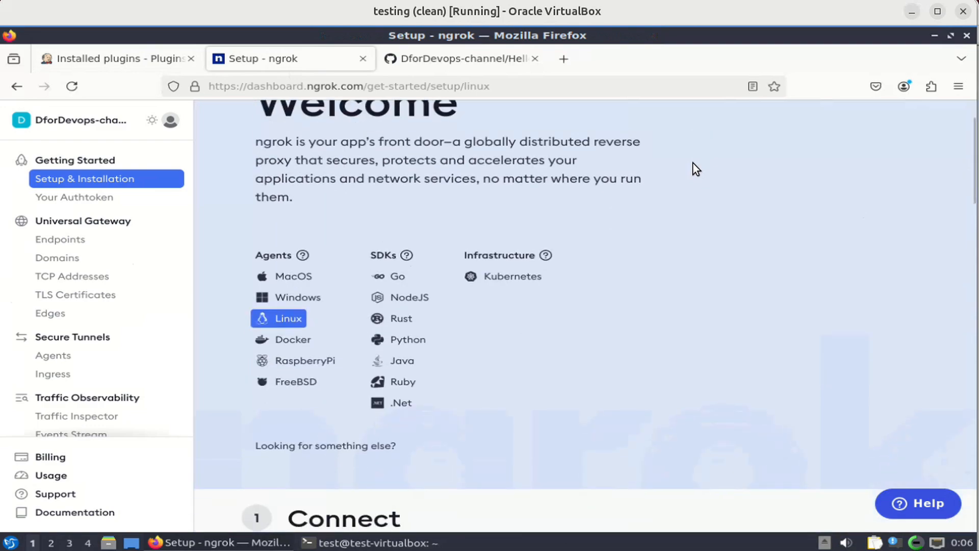
pyautogui.scroll(2, 693, 162)
pyautogui.scroll(-8, 693, 163)
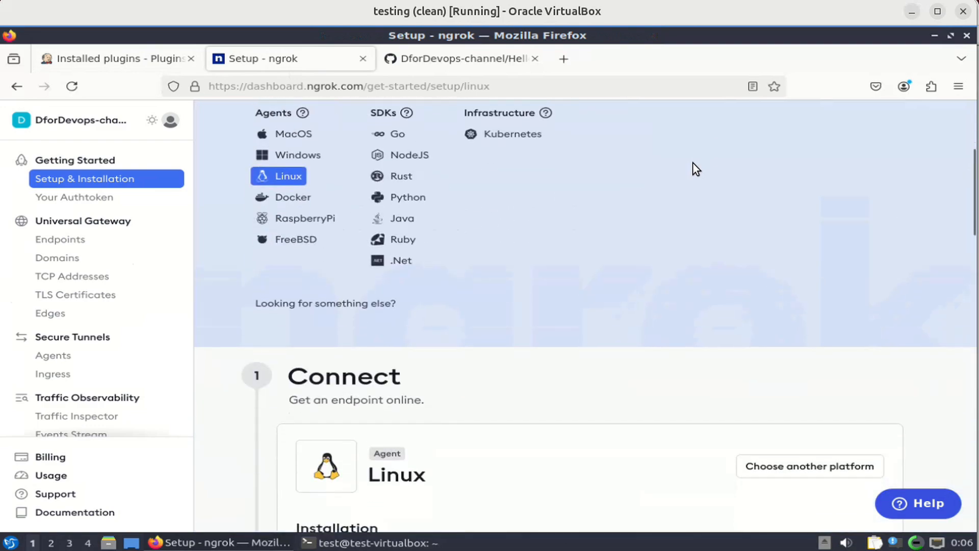
pyautogui.scroll(8, 692, 162)
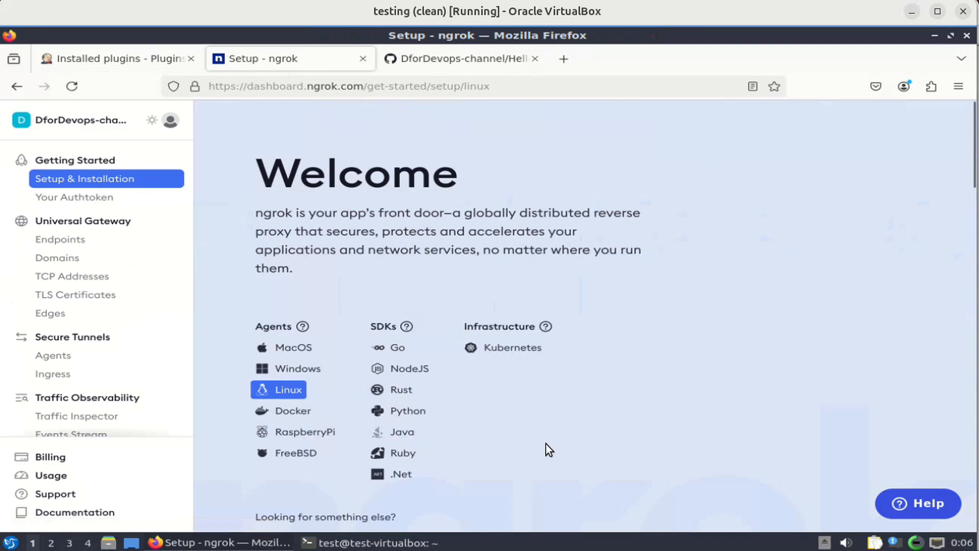
pyautogui.scroll(-10, 550, 449)
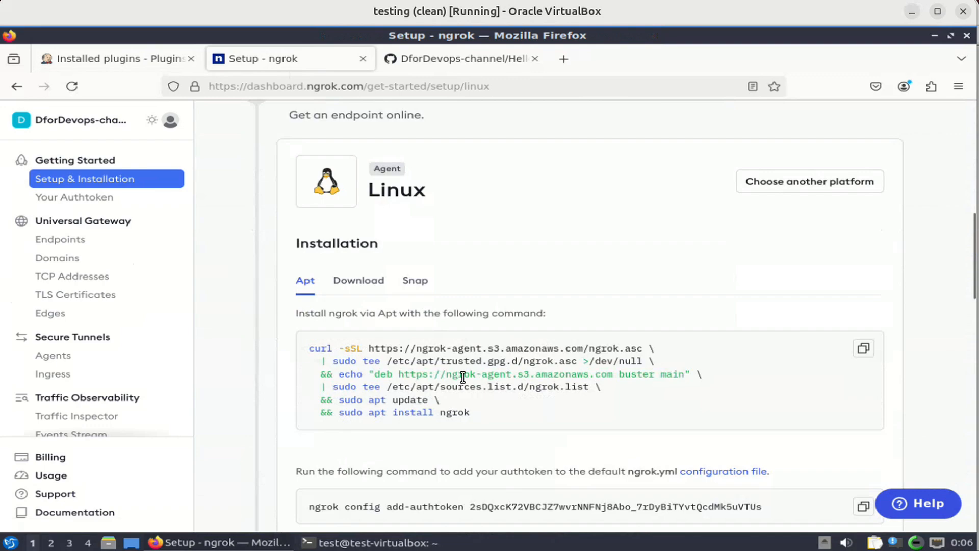
pyautogui.scroll(-5, 586, 403)
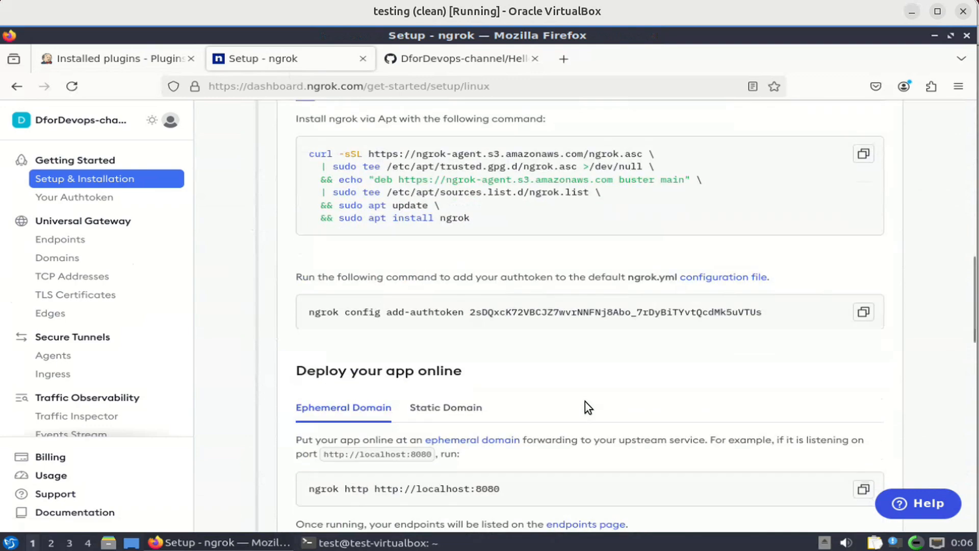
pyautogui.scroll(-3, 586, 403)
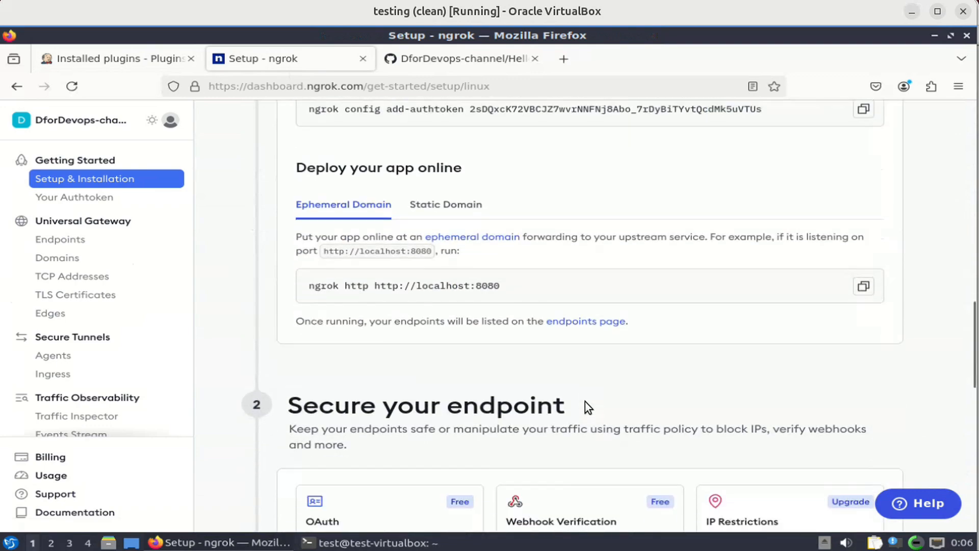
pyautogui.scroll(3, 587, 402)
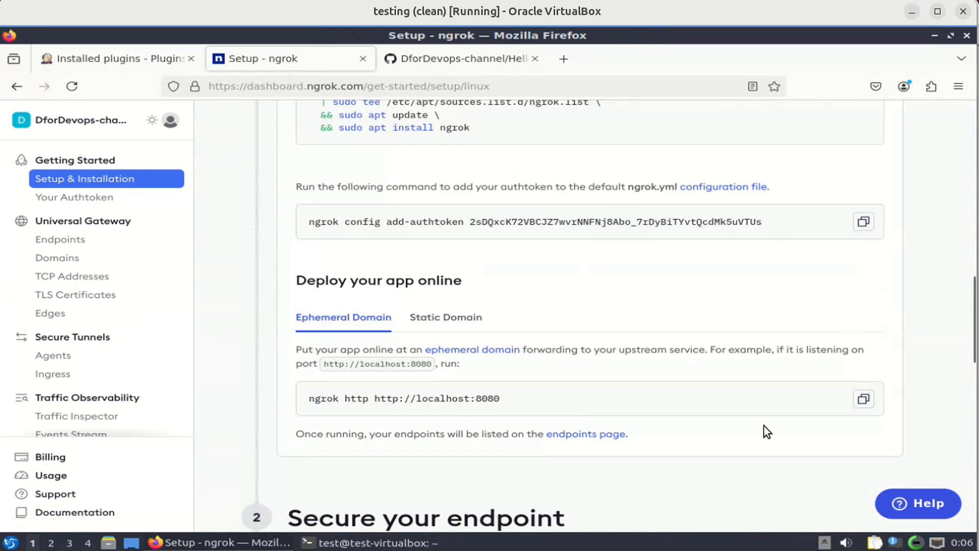
pyautogui.scroll(-10, 764, 427)
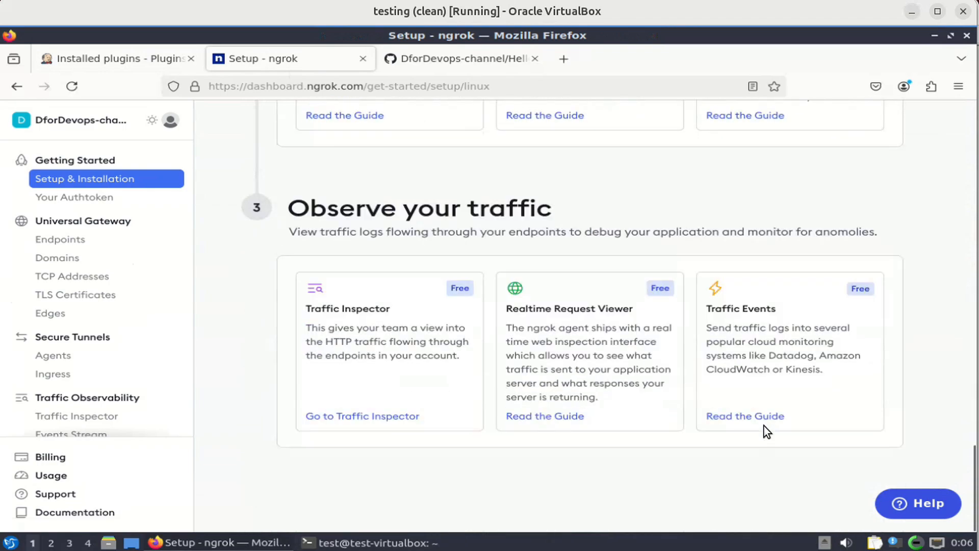
pyautogui.scroll(10, 764, 427)
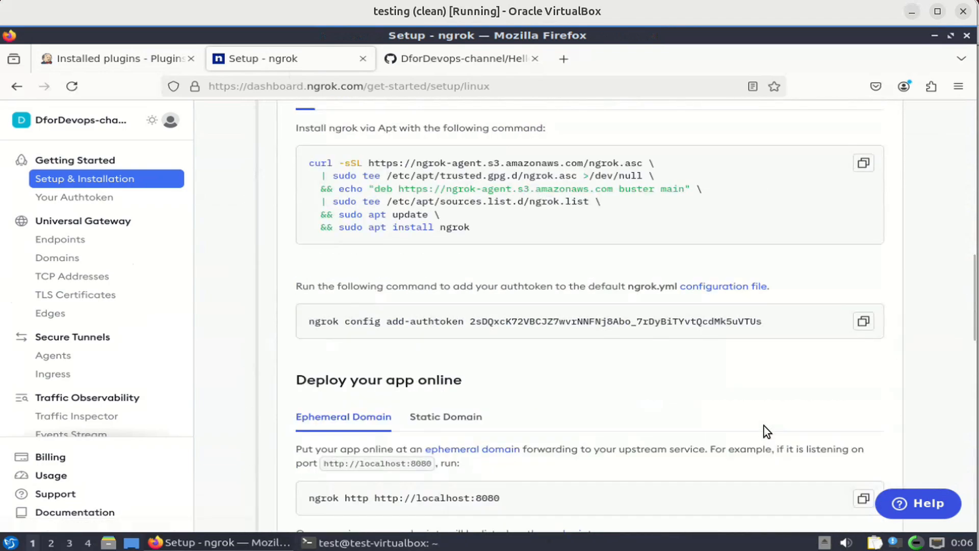
pyautogui.click(396, 543)
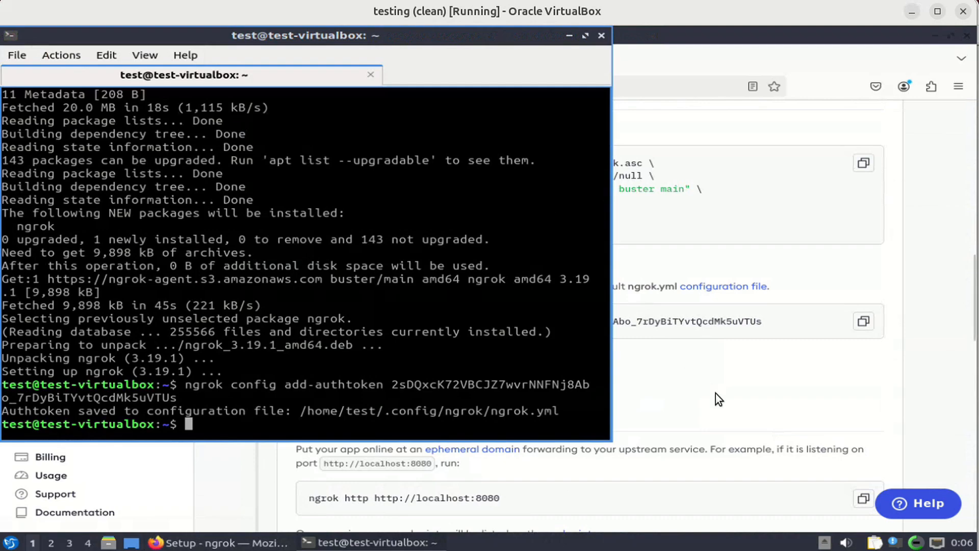
pyautogui.click(860, 505)
pyautogui.click(859, 505)
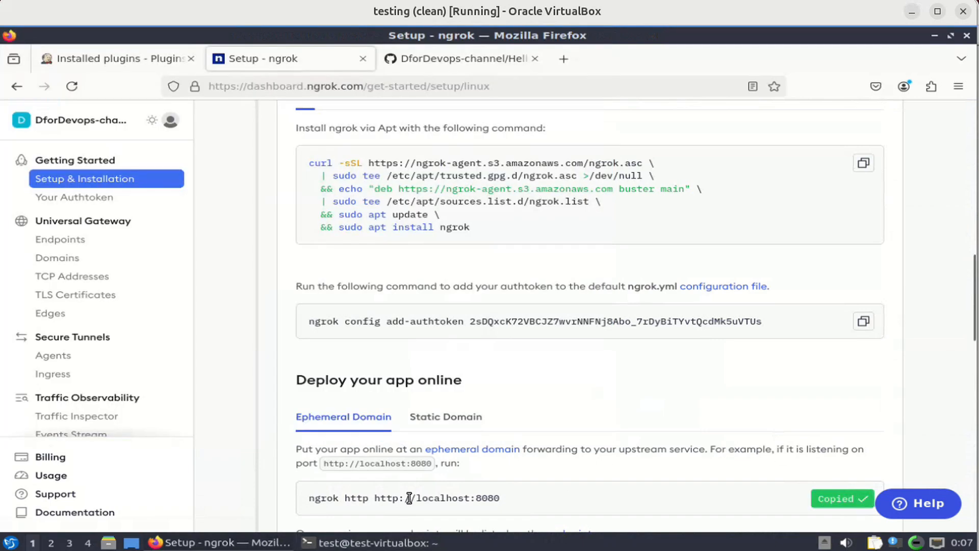
pyautogui.click(358, 542)
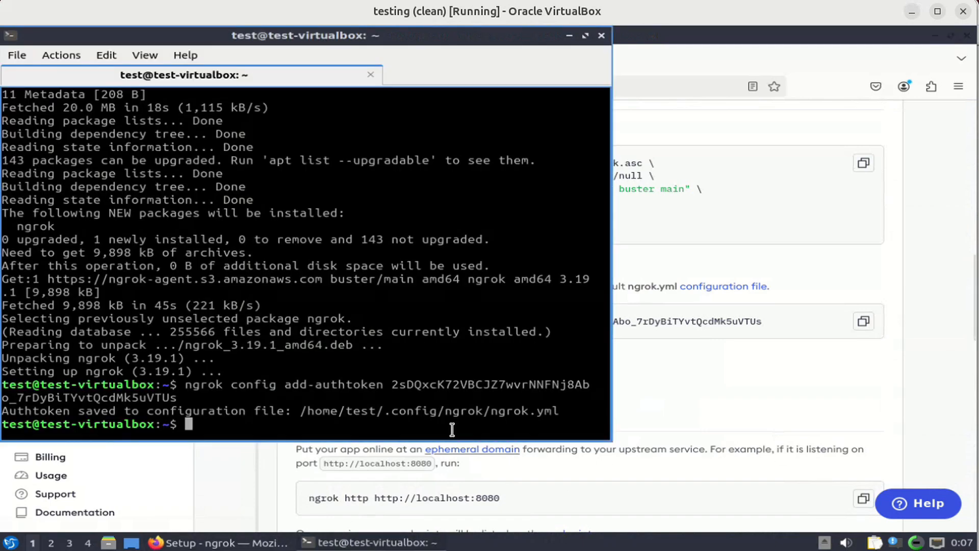
pyautogui.click(586, 35)
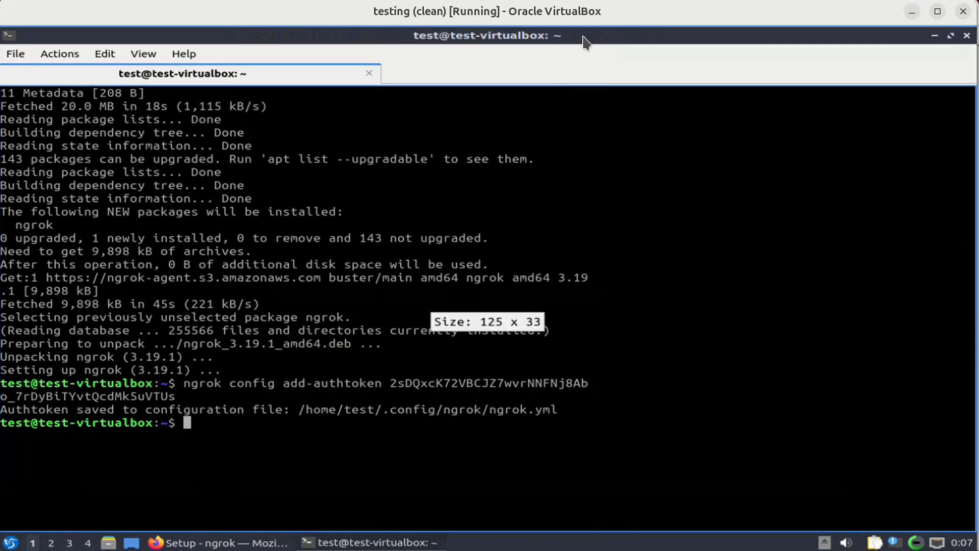
# Paste and run the ngrok http command to start a tunnel to localhost:8080.
pyautogui.rightClick(559, 466)
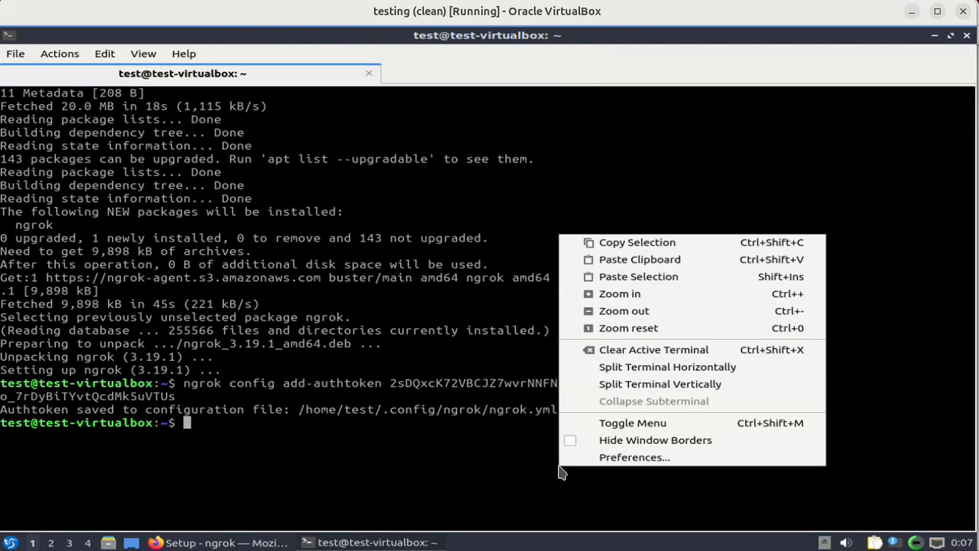
pyautogui.click(657, 262)
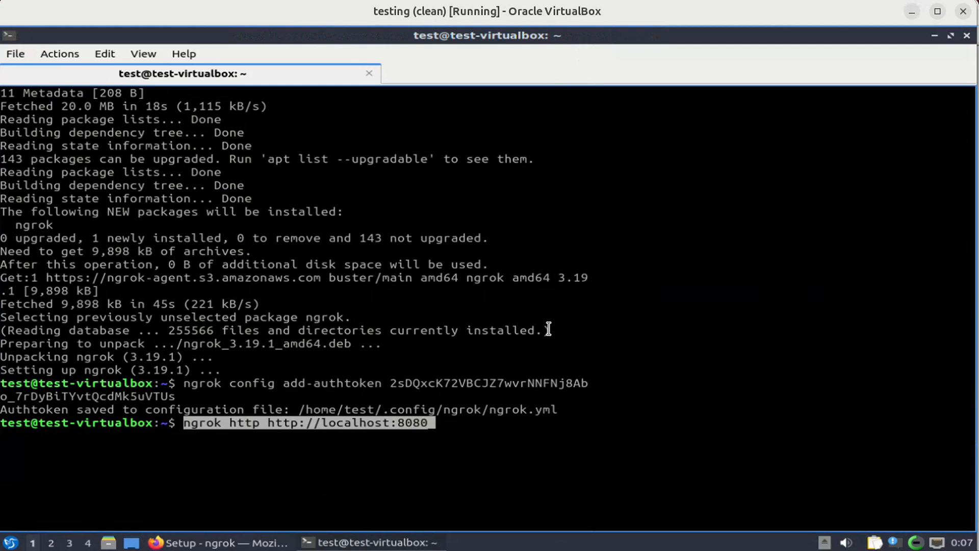
pyautogui.press('Return')
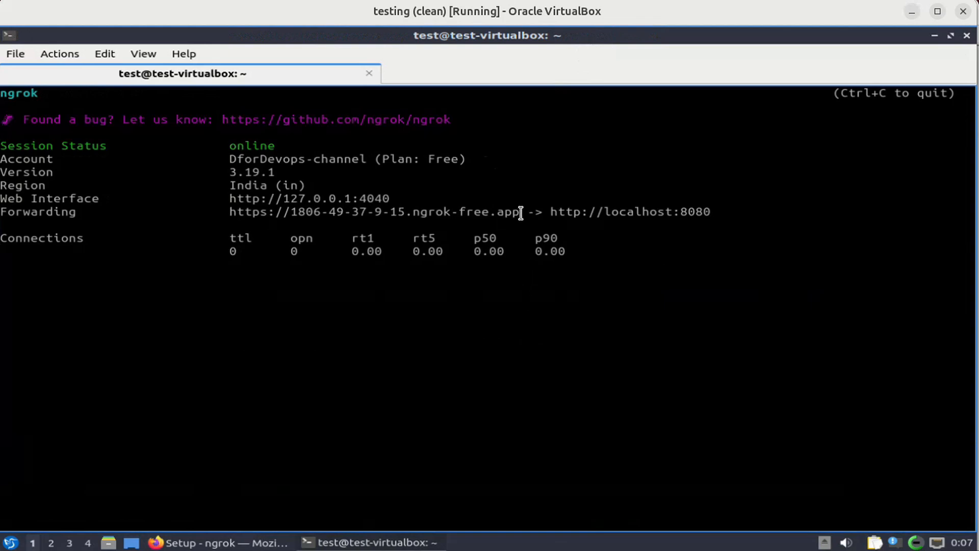
# Select the tunnel's public ngrok-free.app Forwarding URL and copy it.
pyautogui.moveTo(520, 213); pyautogui.dragTo(230, 211)
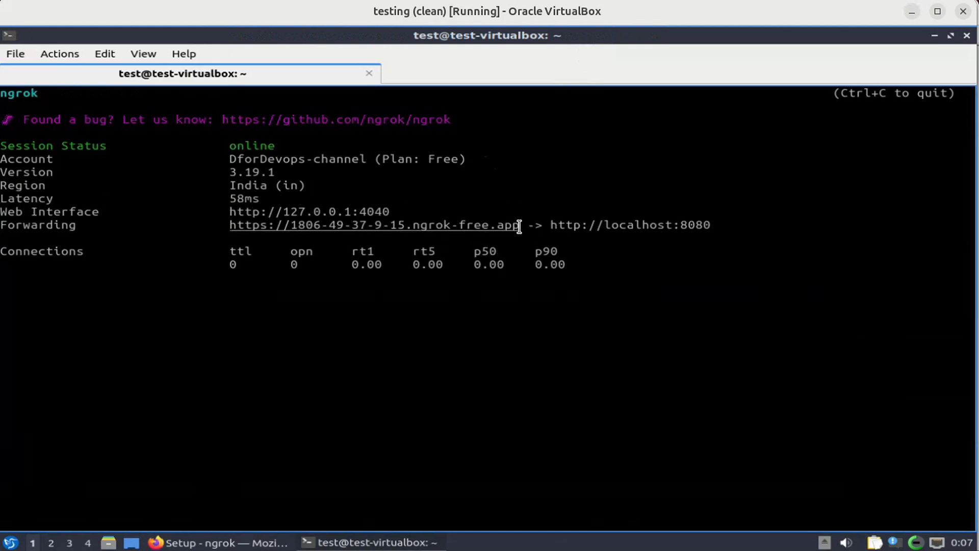
pyautogui.moveTo(519, 223); pyautogui.dragTo(228, 230)
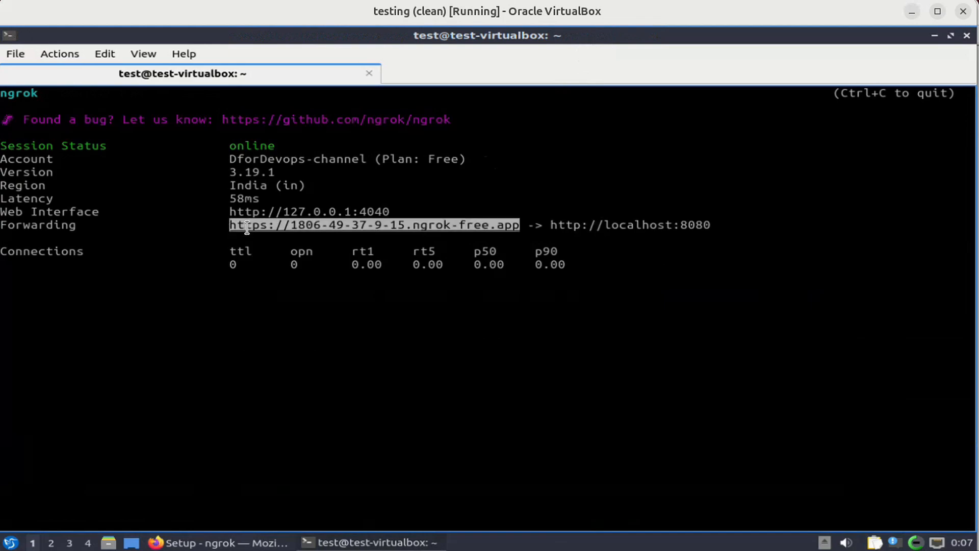
pyautogui.rightClick(247, 228)
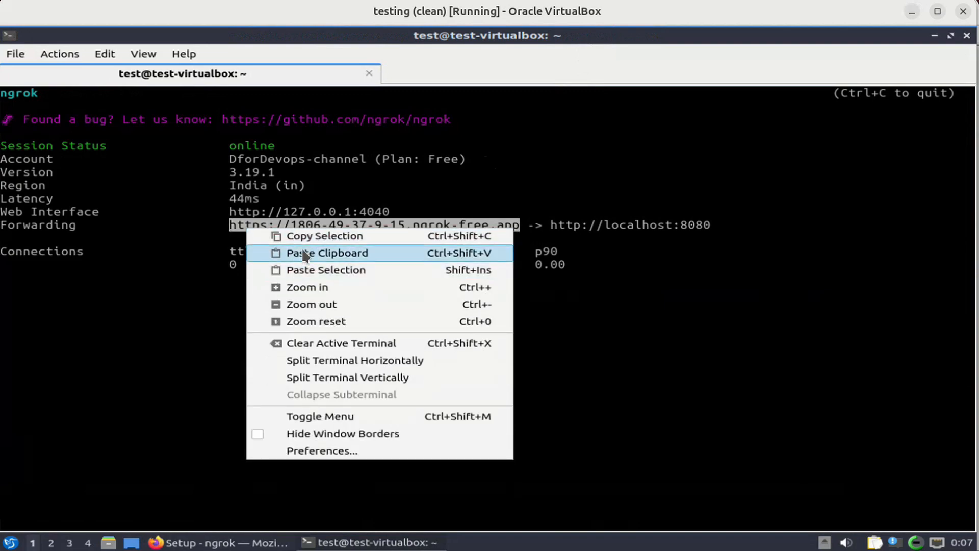
pyautogui.click(308, 238)
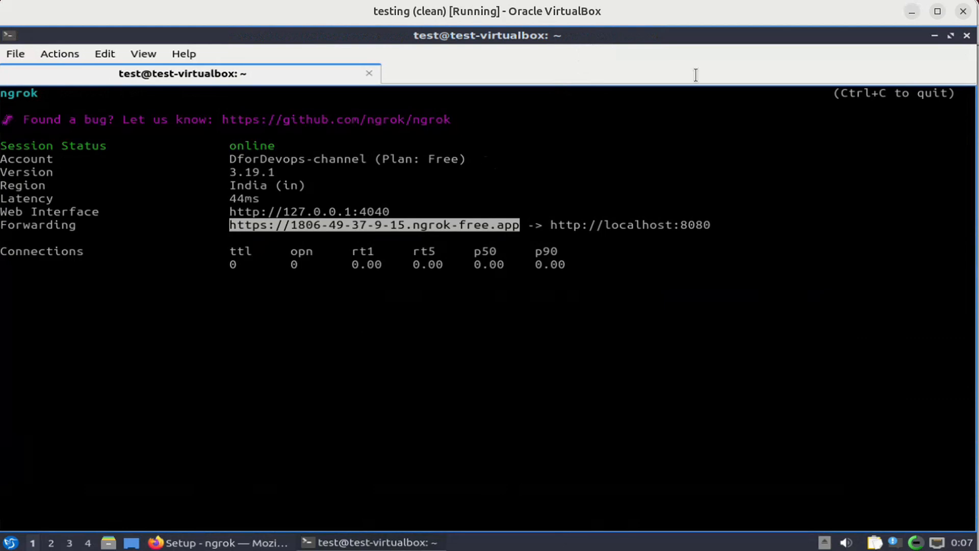
# Load the copied ngrok forwarding URL in a new Firefox tab and continue past ngrok's warning.
pyautogui.click(935, 37)
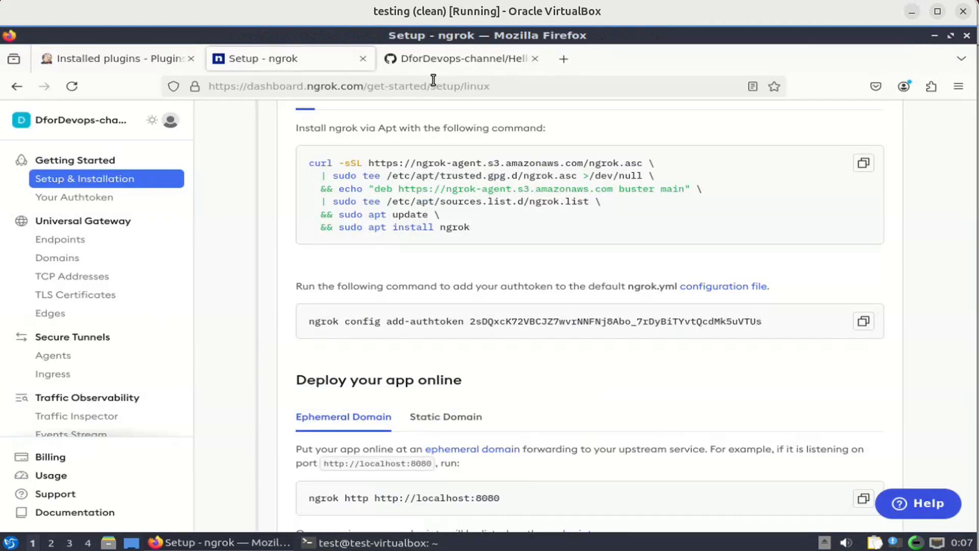
pyautogui.click(564, 63)
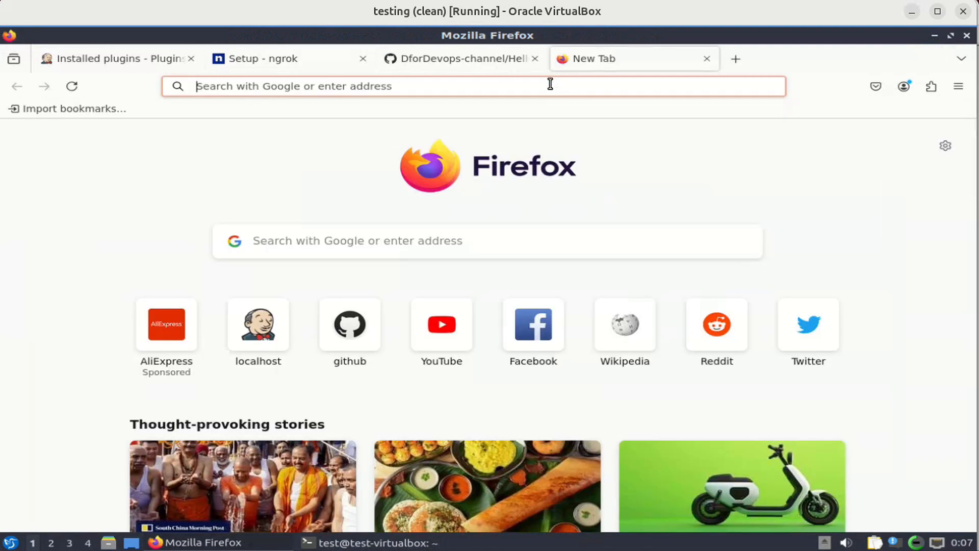
pyautogui.hotkey('ctrl', 'v')
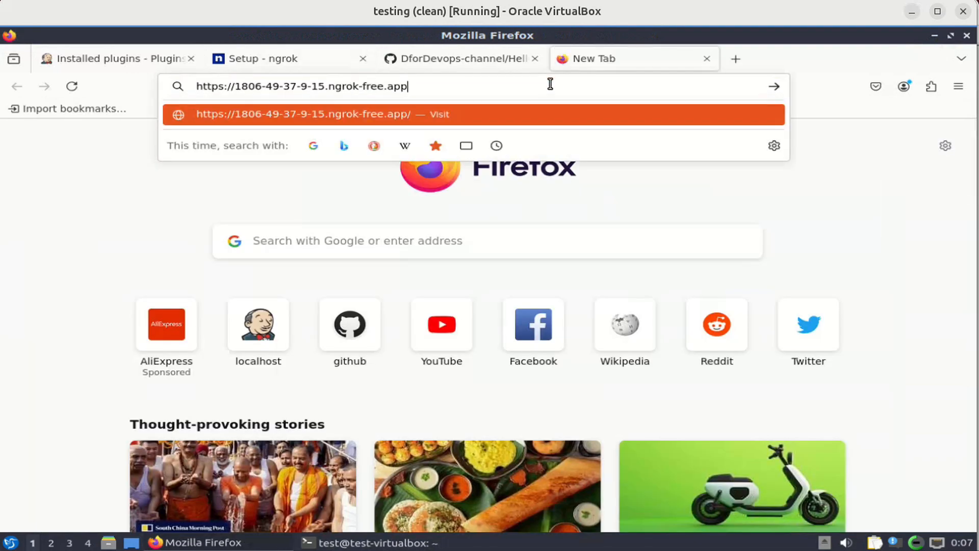
pyautogui.press('Return')
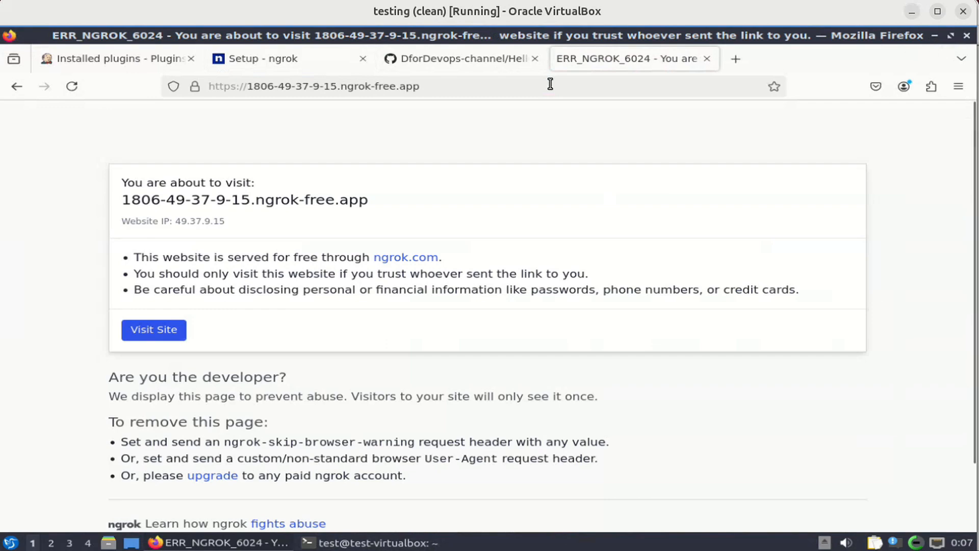
pyautogui.click(174, 339)
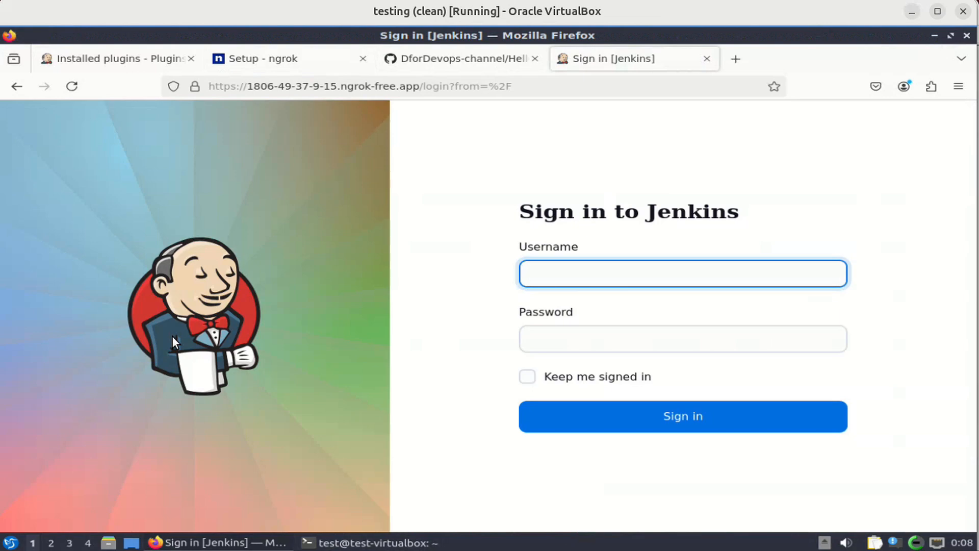
# Sign in to Jenkins as admin with the account password, declining Firefox's offer to save it.
pyautogui.write('admin')
pyautogui.press('Tab')
pyautogui.write('●●●●●')
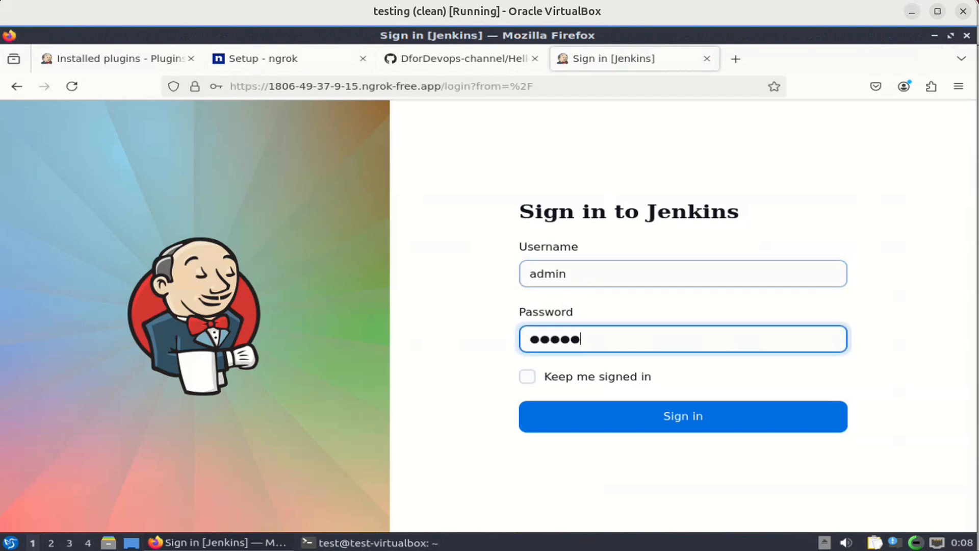
pyautogui.press('Return')
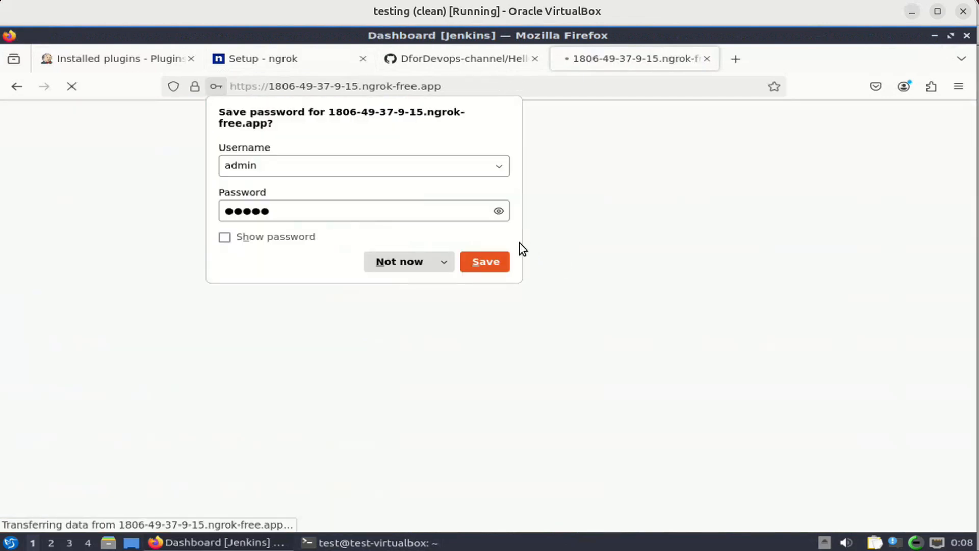
pyautogui.click(408, 264)
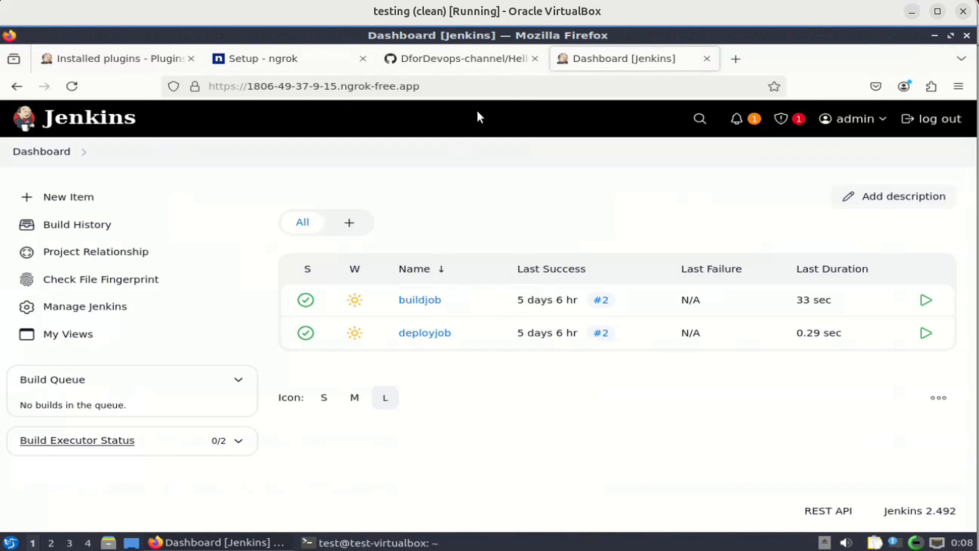
# Go to the HelloWorld repository's Settings and open its Webhooks page.
pyautogui.click(467, 65)
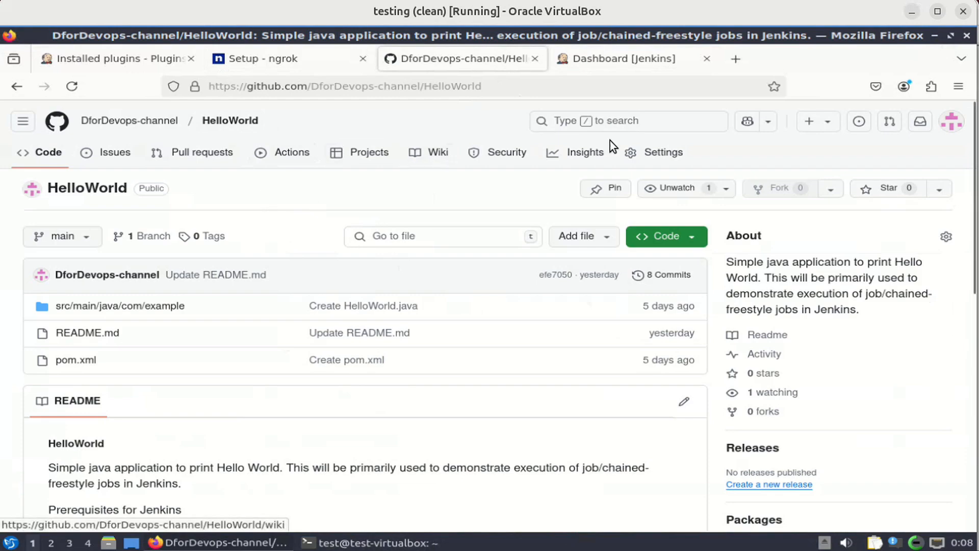
pyautogui.click(655, 159)
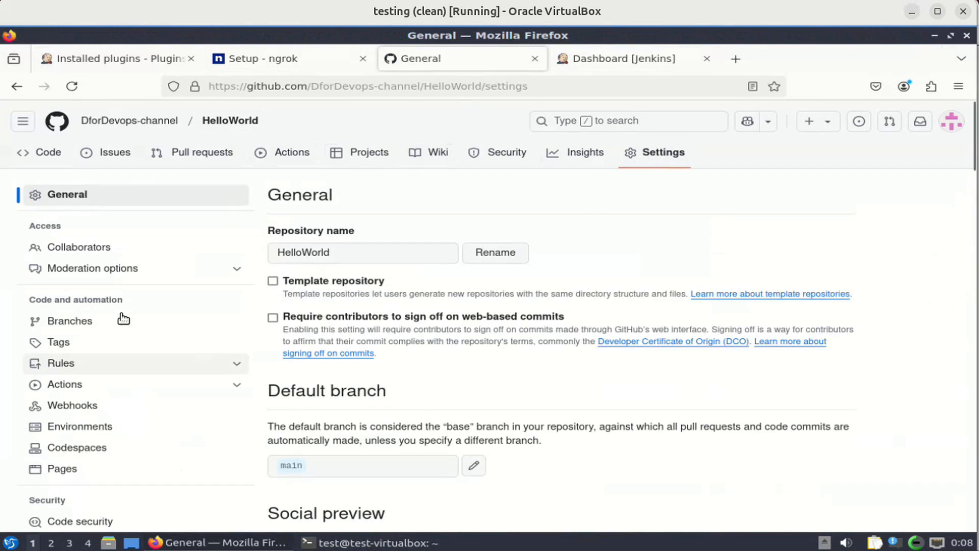
pyautogui.click(78, 413)
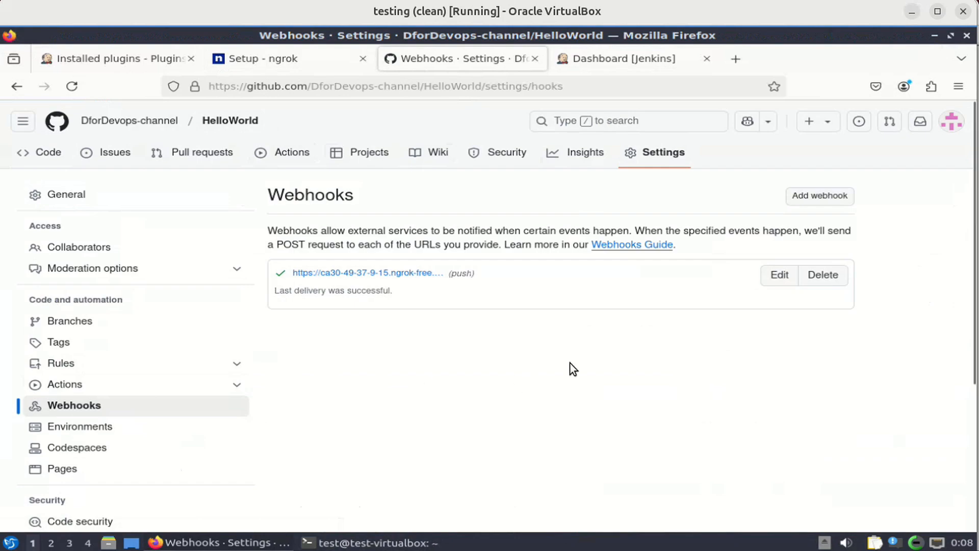
# Delete the old ngrok webhook, confirming access with the account password in sudo mode.
pyautogui.click(823, 275)
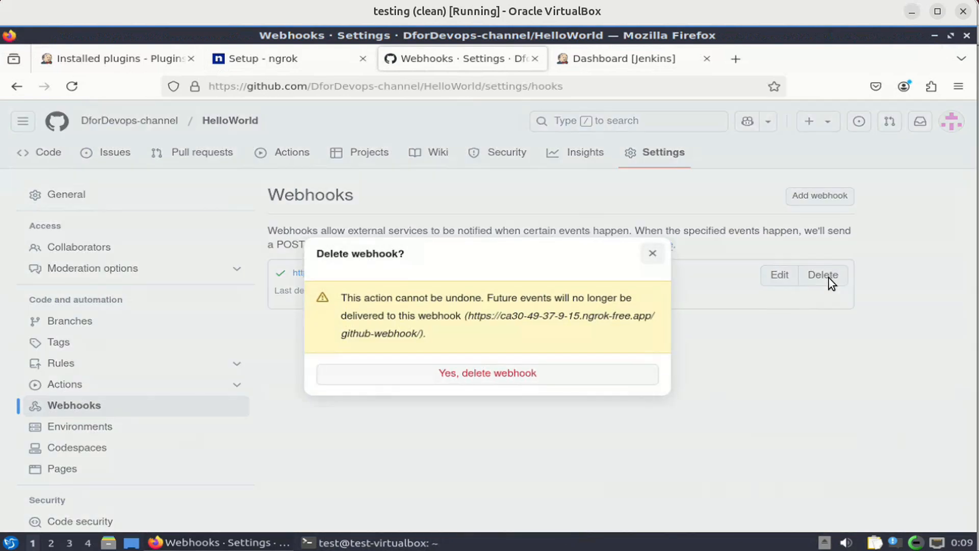
pyautogui.click(593, 369)
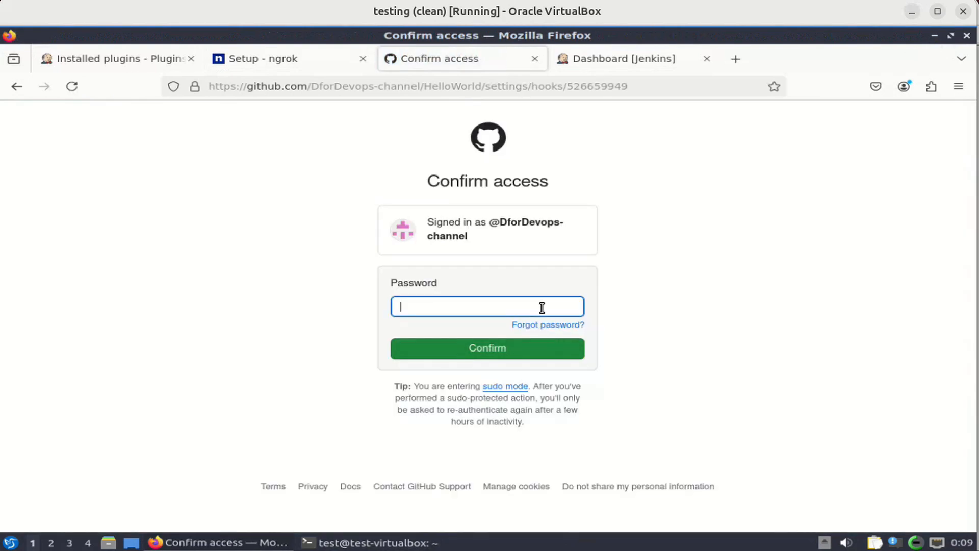
pyautogui.write('*')
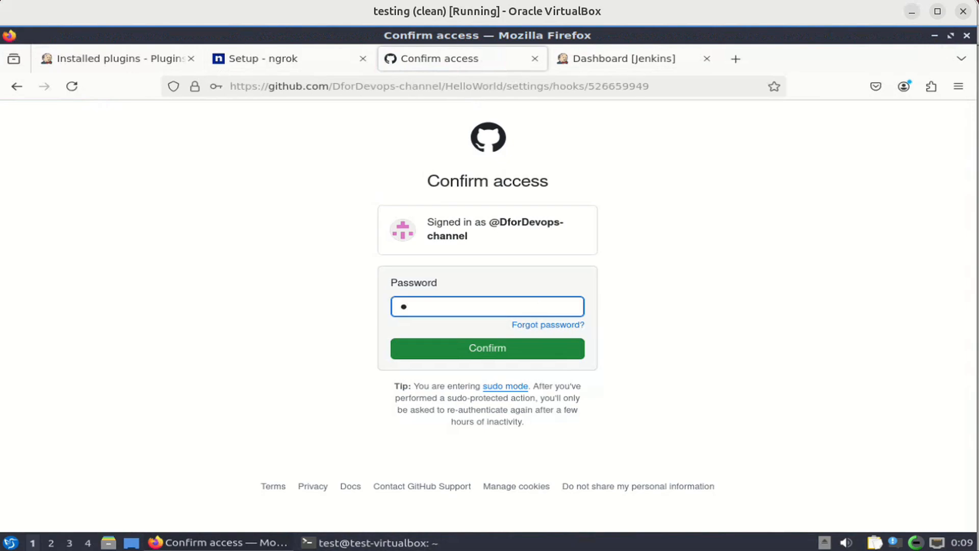
pyautogui.write('***************')
pyautogui.press('Return')
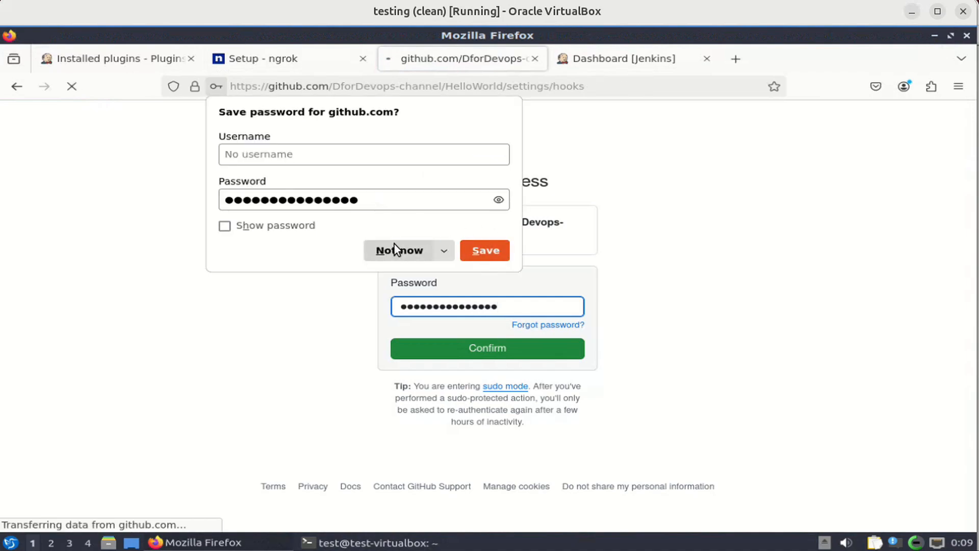
pyautogui.click(393, 244)
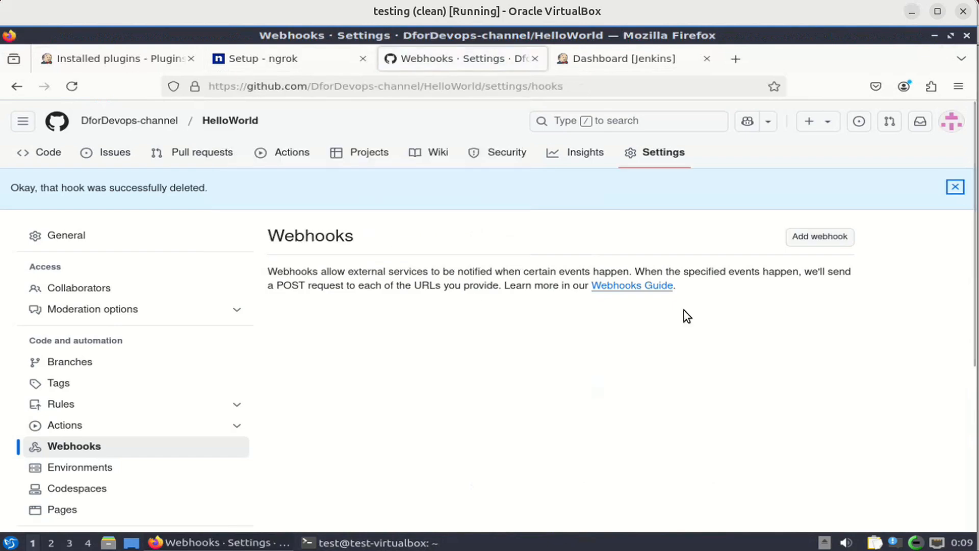
pyautogui.click(830, 243)
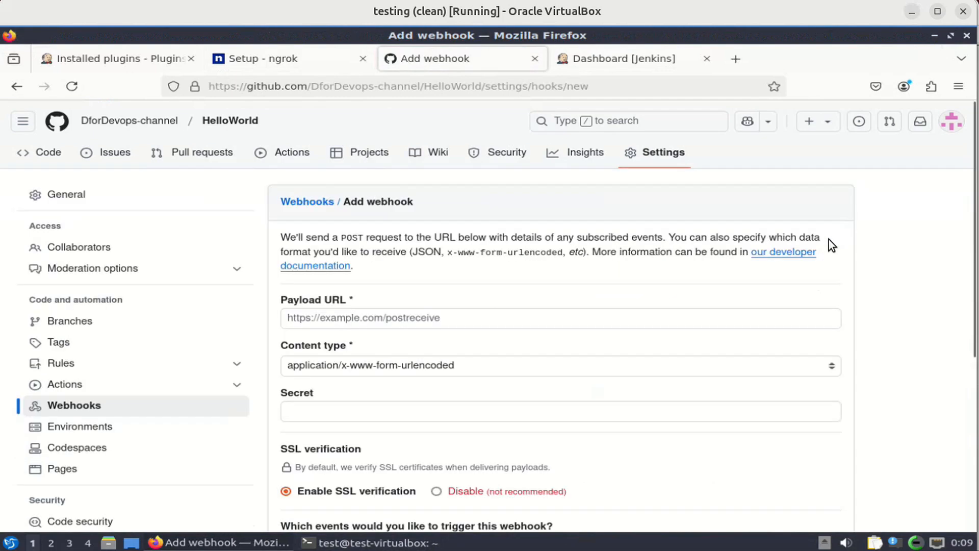
# Set the Payload URL to the ngrok address plus /github-webhook/ with application/json content type.
pyautogui.click(490, 318)
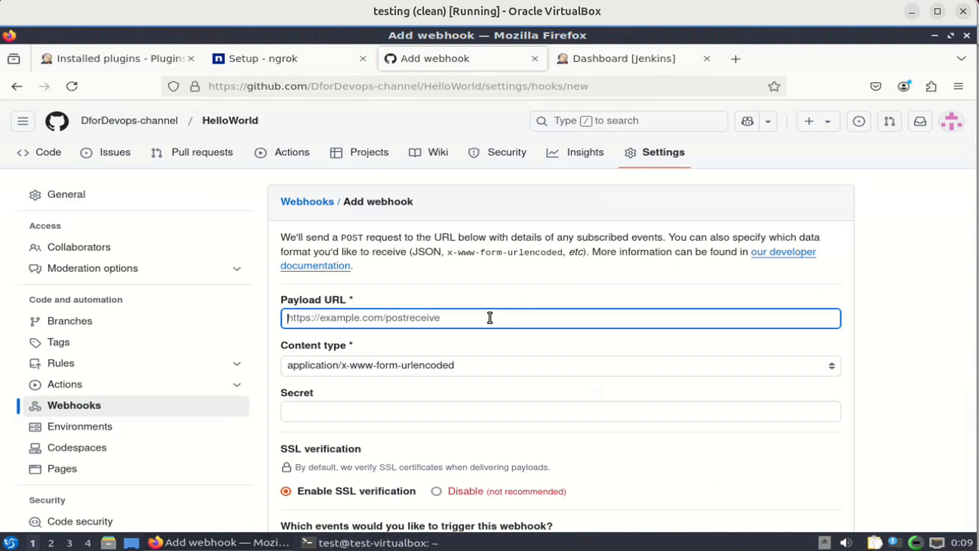
pyautogui.write('https://1806-49-37-9-15.ngrok-free.app')
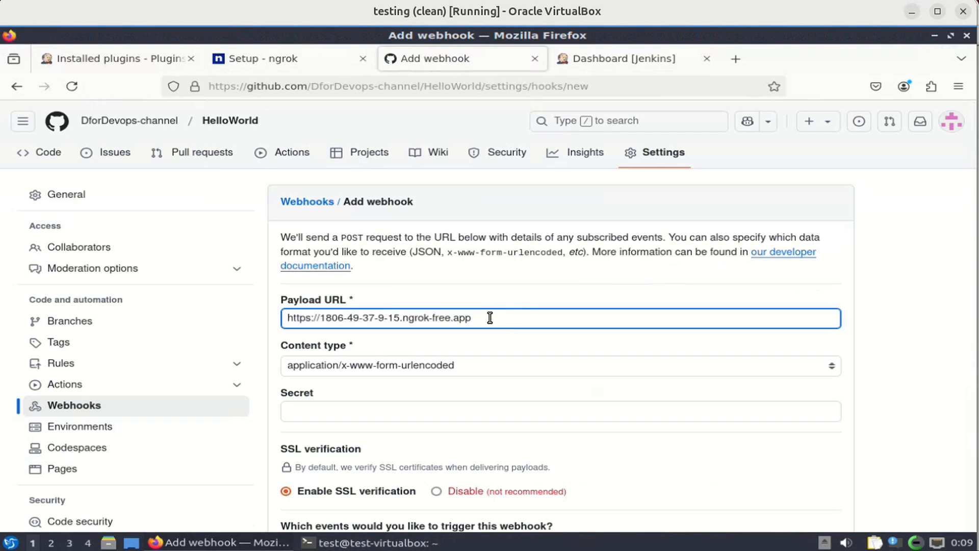
pyautogui.write('/github-webhook/')
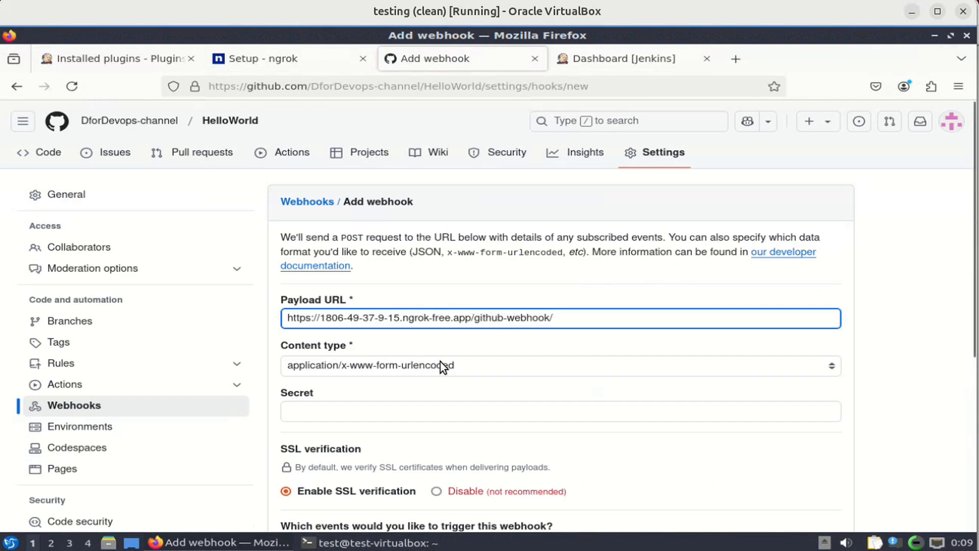
pyautogui.click(466, 362)
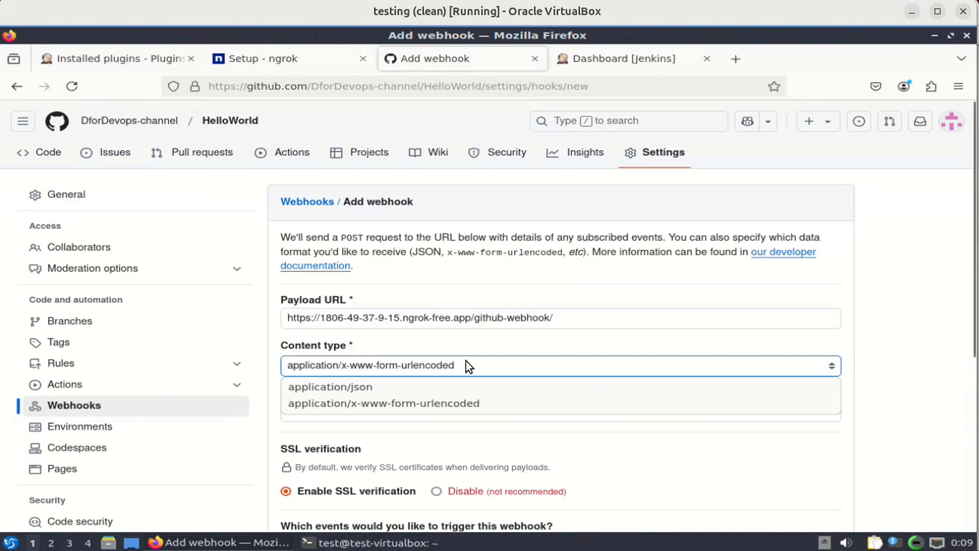
pyautogui.click(420, 386)
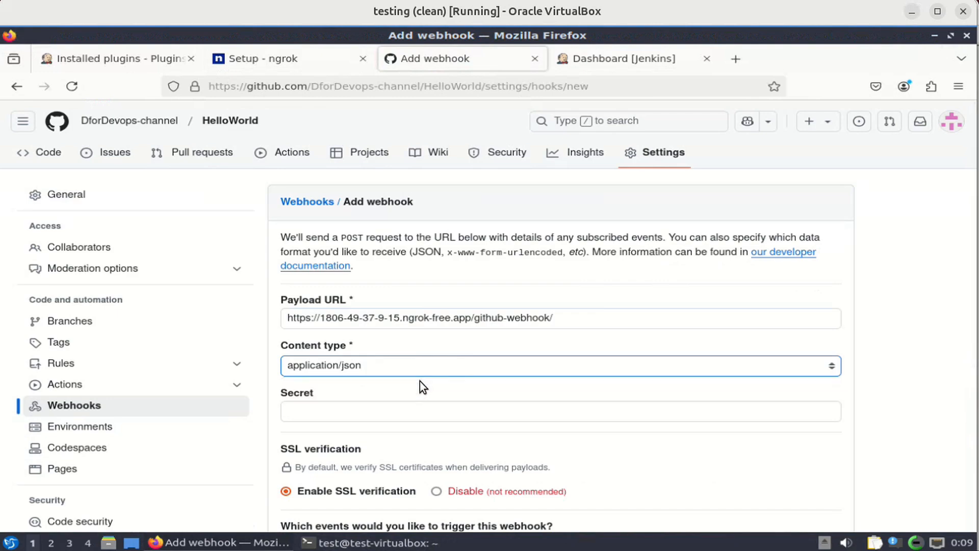
# Restrict the webhook's trigger events to push events only.
pyautogui.scroll(-3, 421, 381)
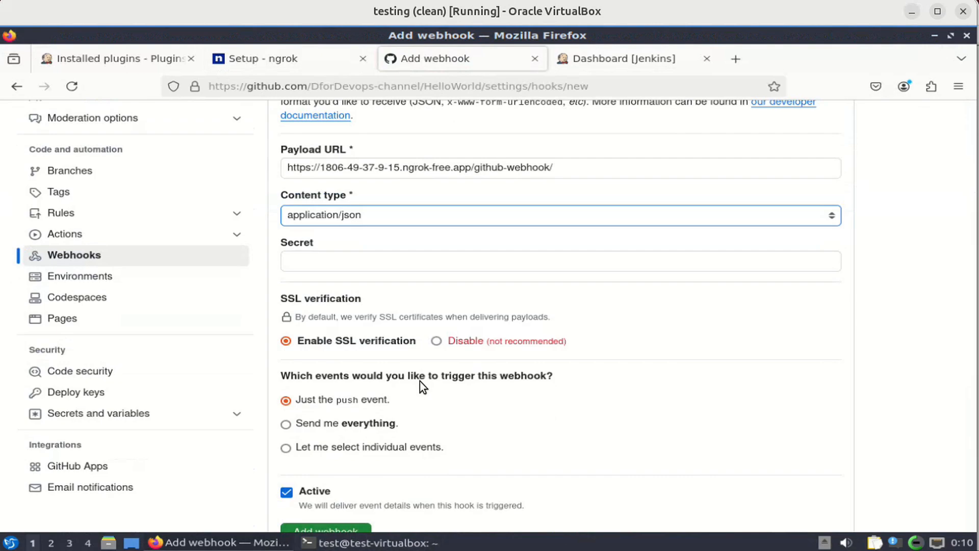
pyautogui.scroll(-2, 420, 381)
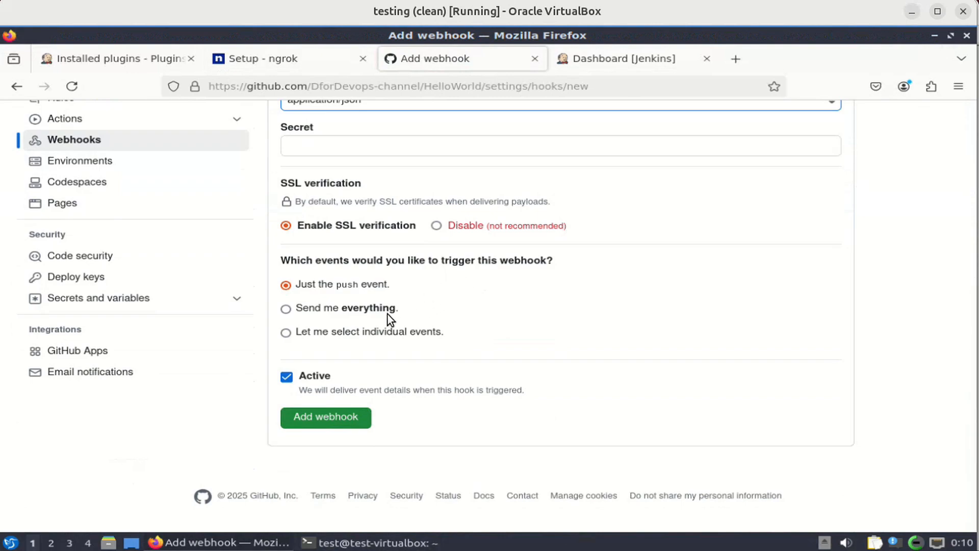
pyautogui.click(377, 332)
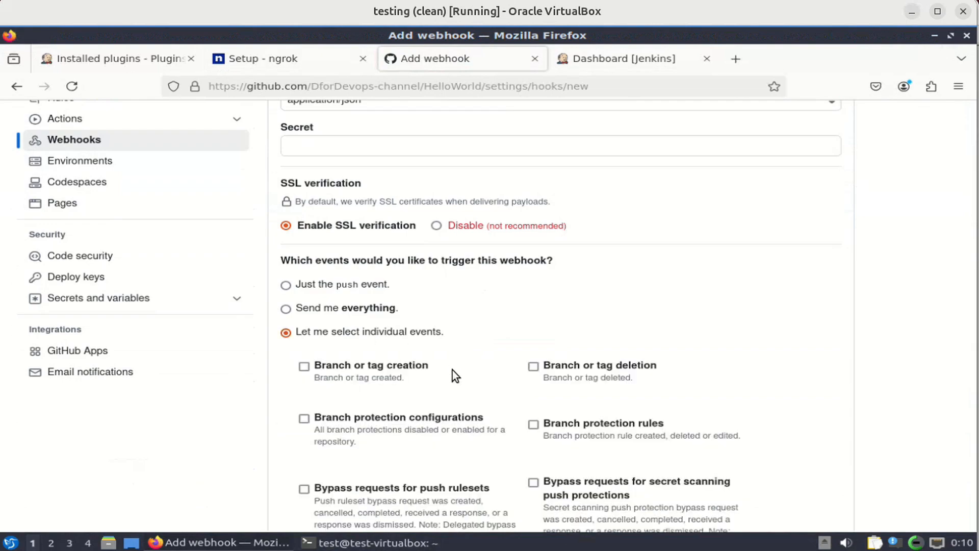
pyautogui.scroll(-4, 452, 370)
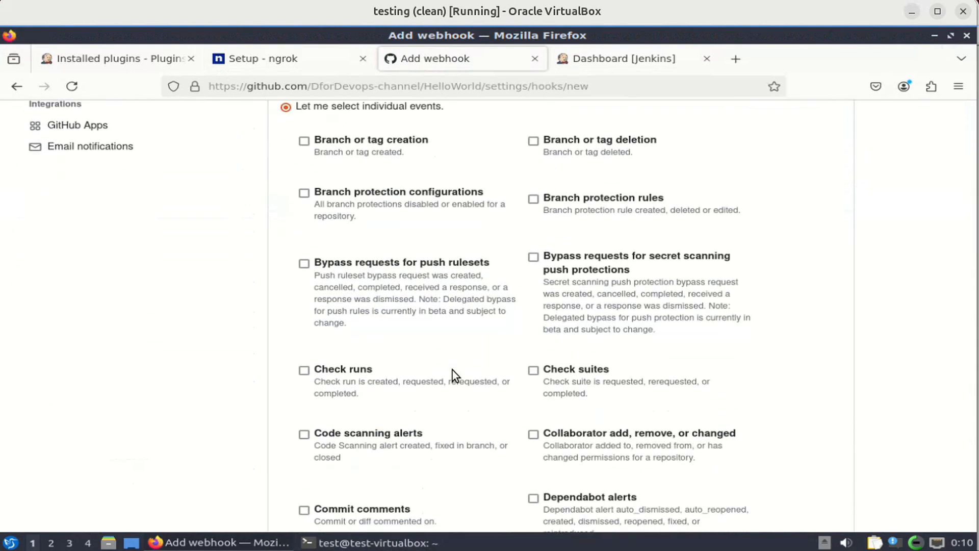
pyautogui.scroll(-3, 452, 371)
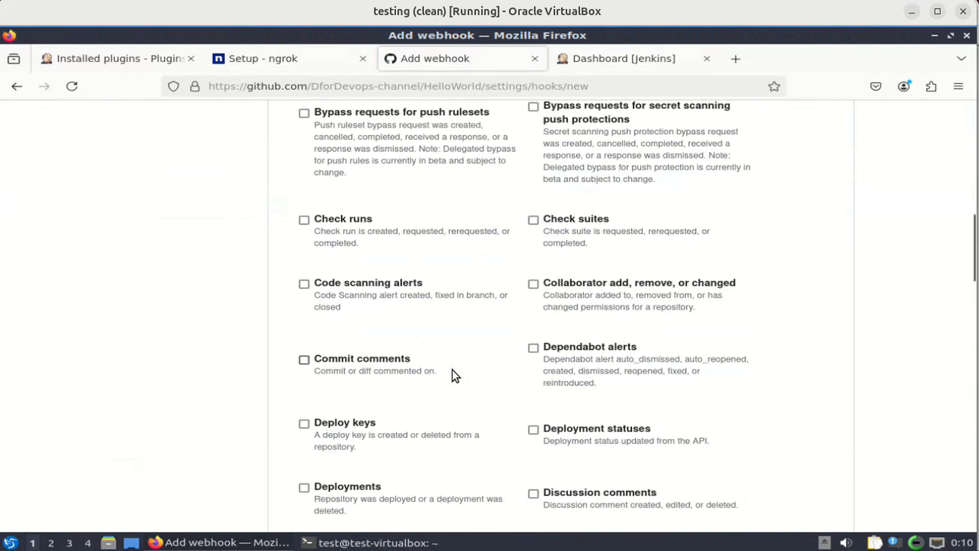
pyautogui.scroll(8, 452, 370)
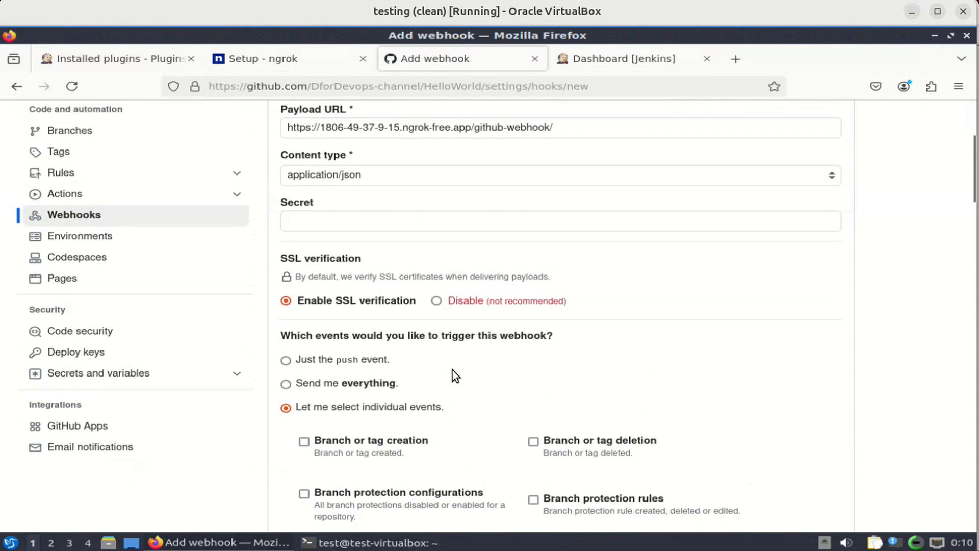
pyautogui.click(352, 362)
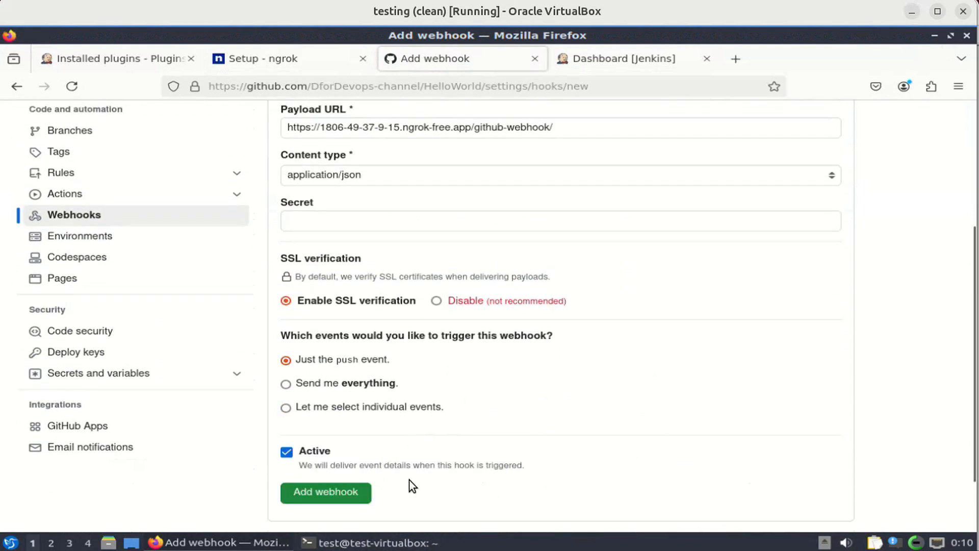
# Create the new webhook and open its Recent Deliveries list.
pyautogui.click(348, 491)
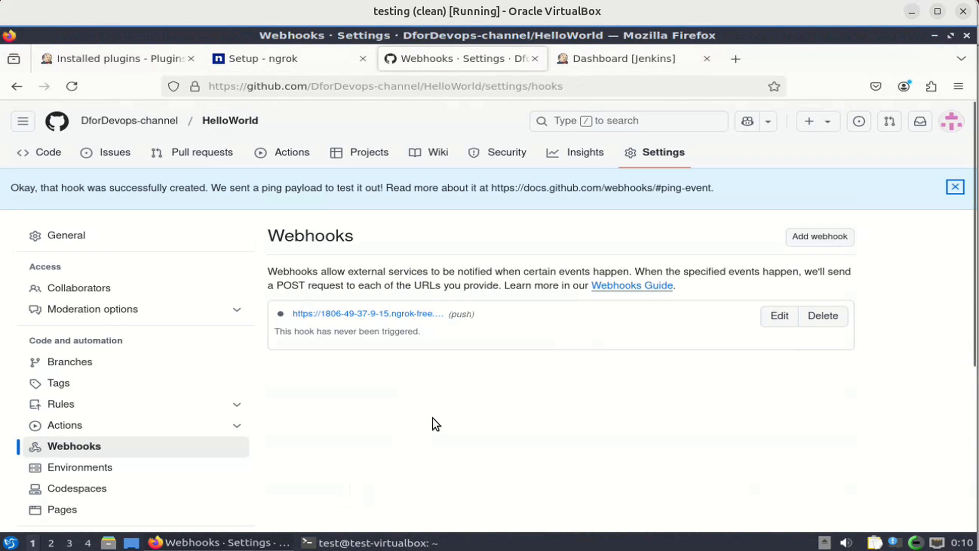
pyautogui.click(409, 316)
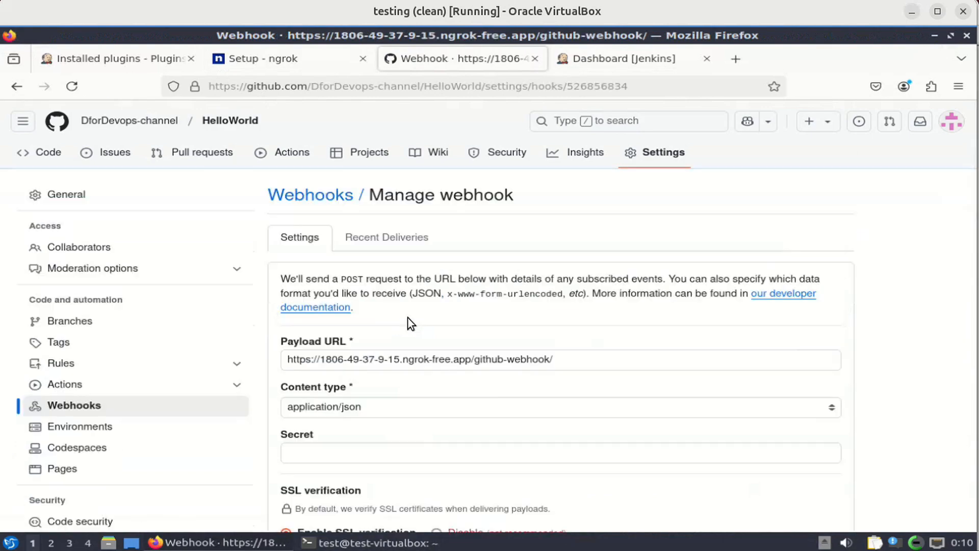
pyautogui.click(382, 239)
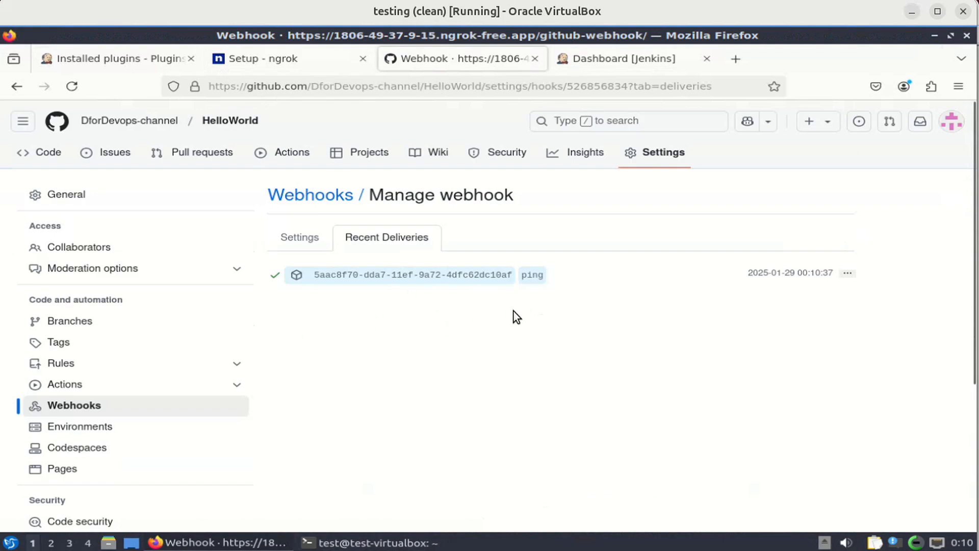
# Expand the ping delivery to check its 200 response, then reload the deliveries list.
pyautogui.click(278, 277)
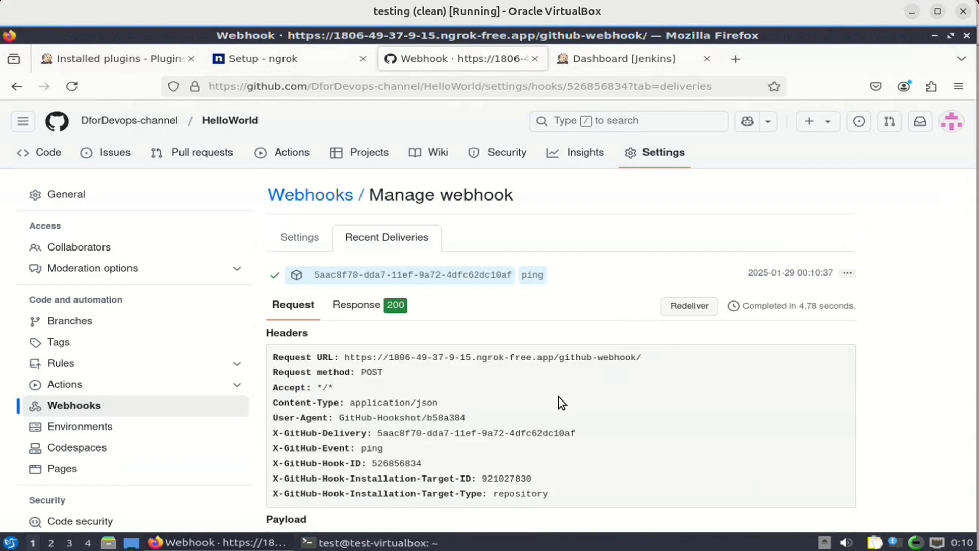
pyautogui.scroll(-4, 559, 396)
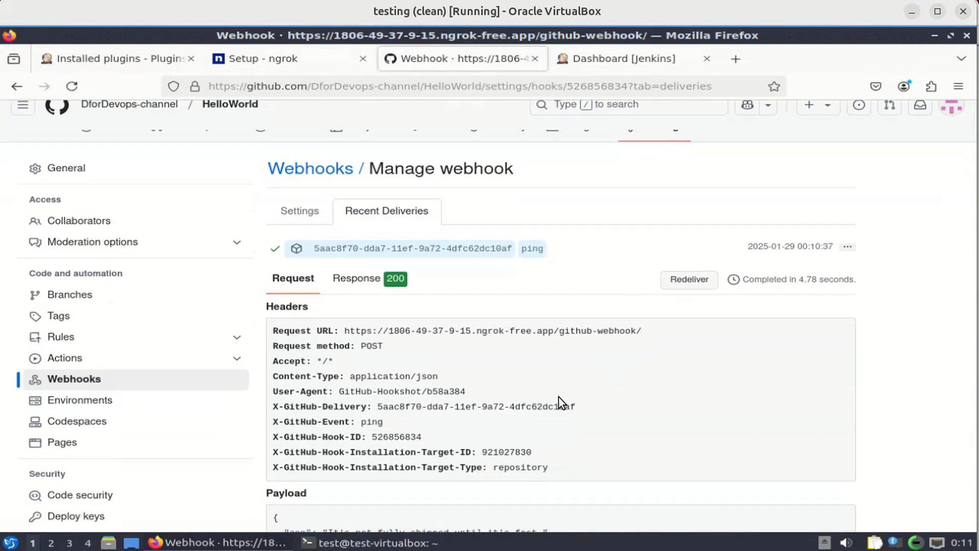
pyautogui.scroll(-4, 558, 396)
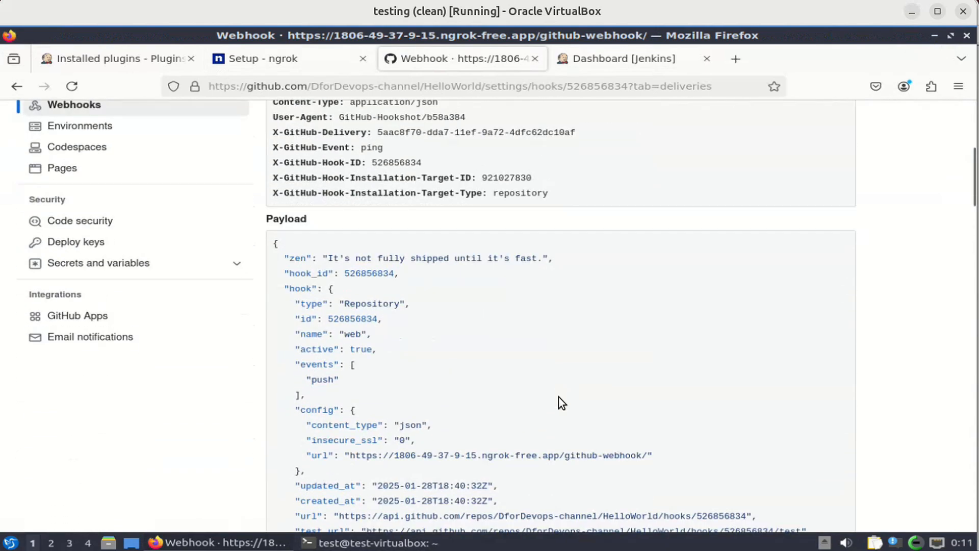
pyautogui.scroll(-5, 559, 397)
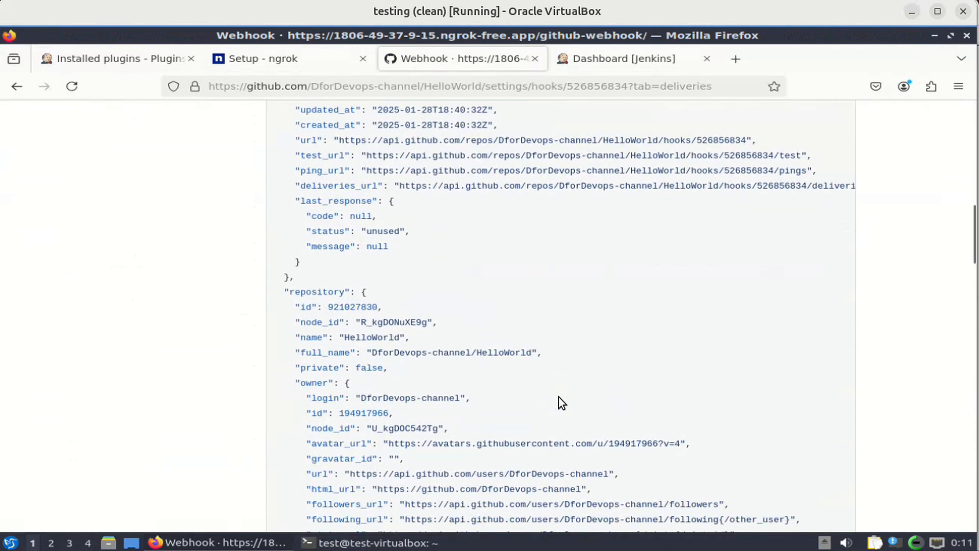
pyautogui.scroll(-4, 558, 397)
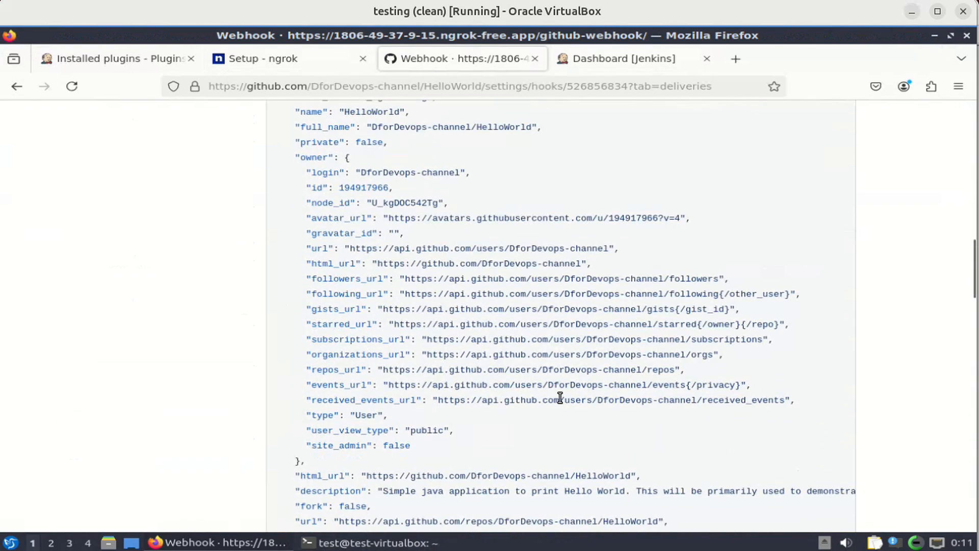
pyautogui.scroll(-10, 560, 398)
pyautogui.scroll(20, 561, 401)
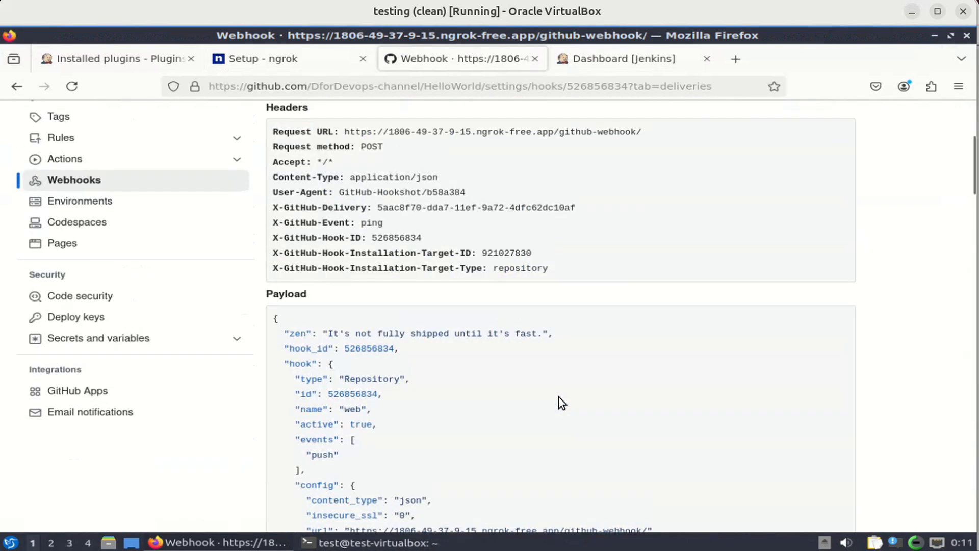
pyautogui.scroll(5, 559, 396)
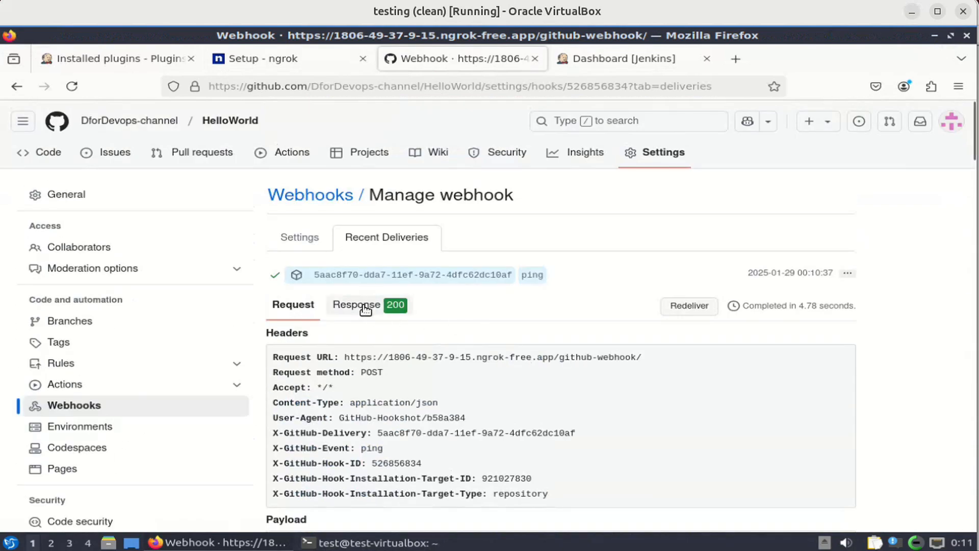
pyautogui.click(383, 244)
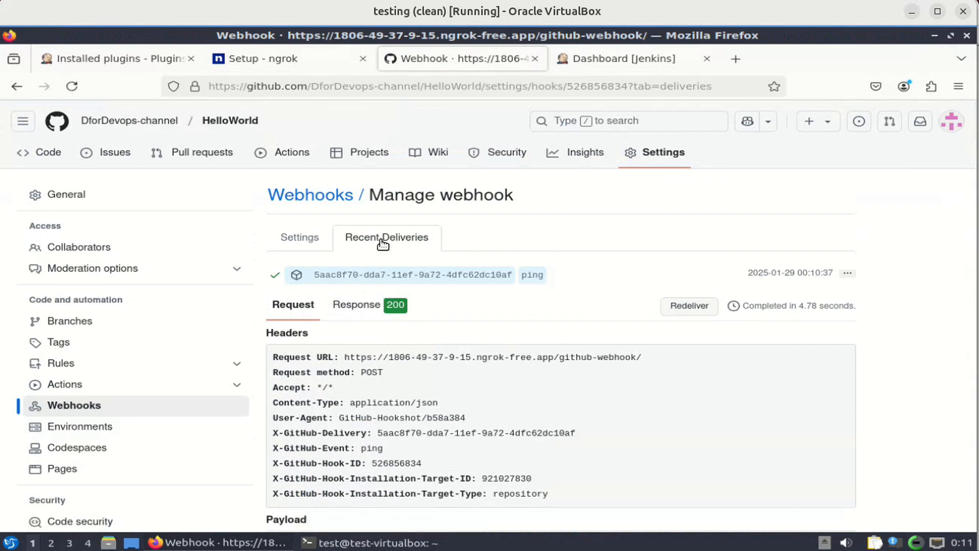
# Check Jenkins' installed GitHub plugins and return to the Dashboard.
pyautogui.click(132, 59)
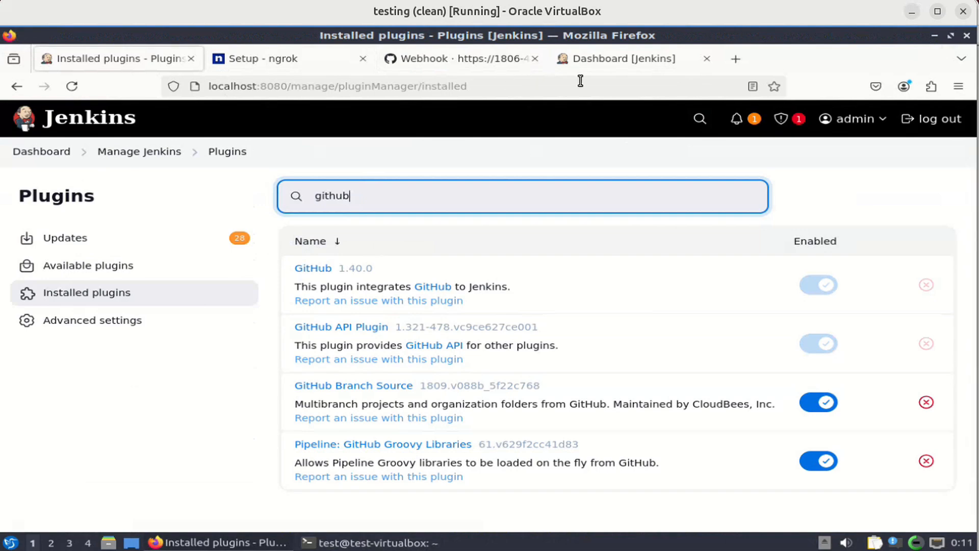
pyautogui.click(635, 59)
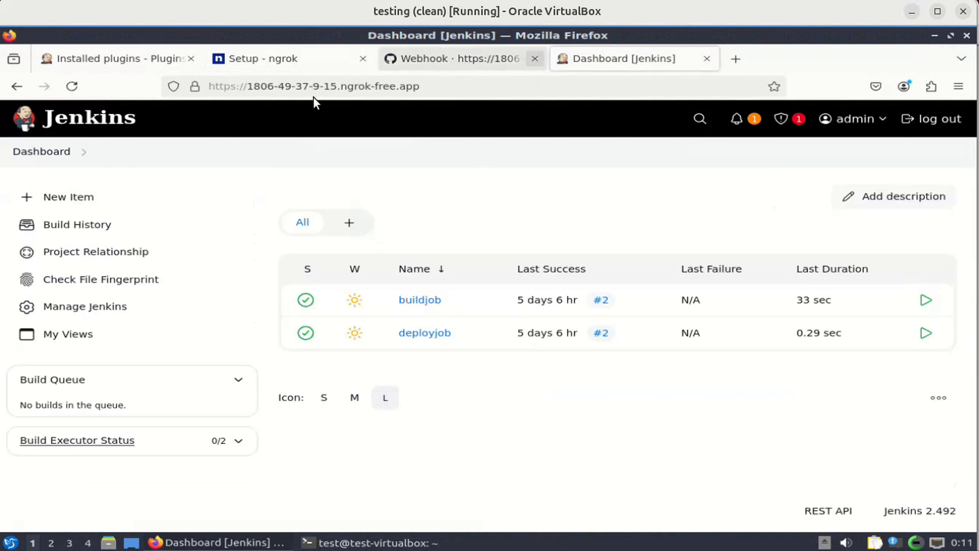
pyautogui.click(103, 66)
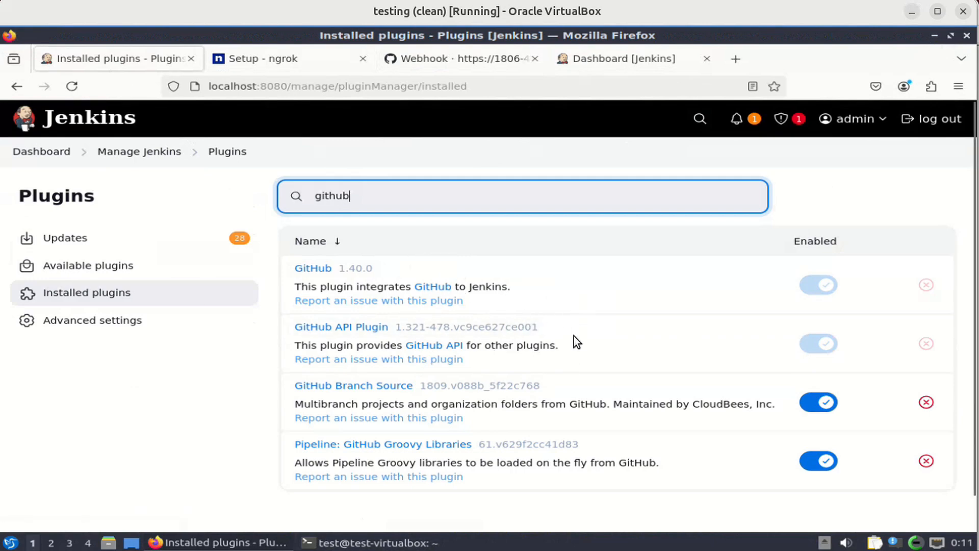
pyautogui.click(48, 157)
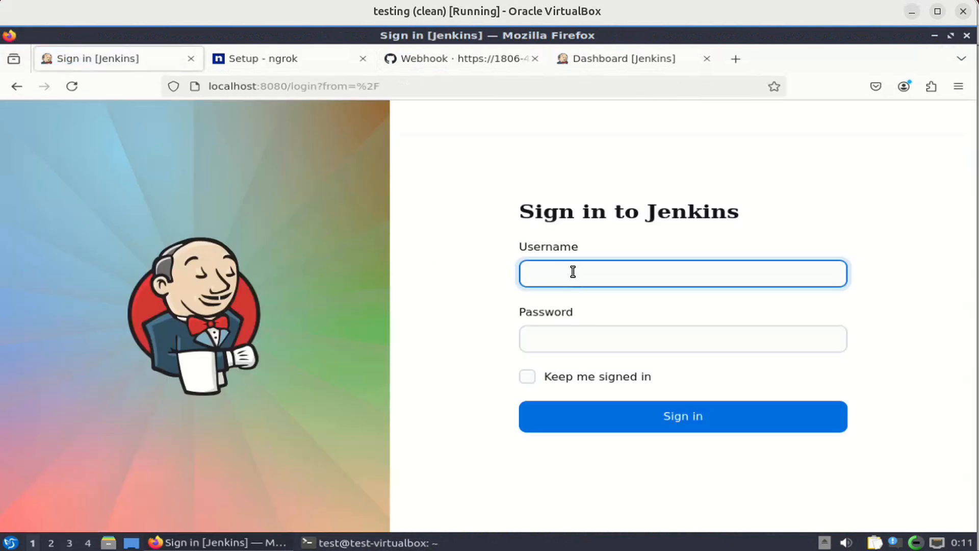
# Sign in at localhost:8080 as admin with the account password, declining Firefox's password save.
pyautogui.write('admin')
pyautogui.press('Tab')
pyautogui.write('admin')
pyautogui.press('Return')
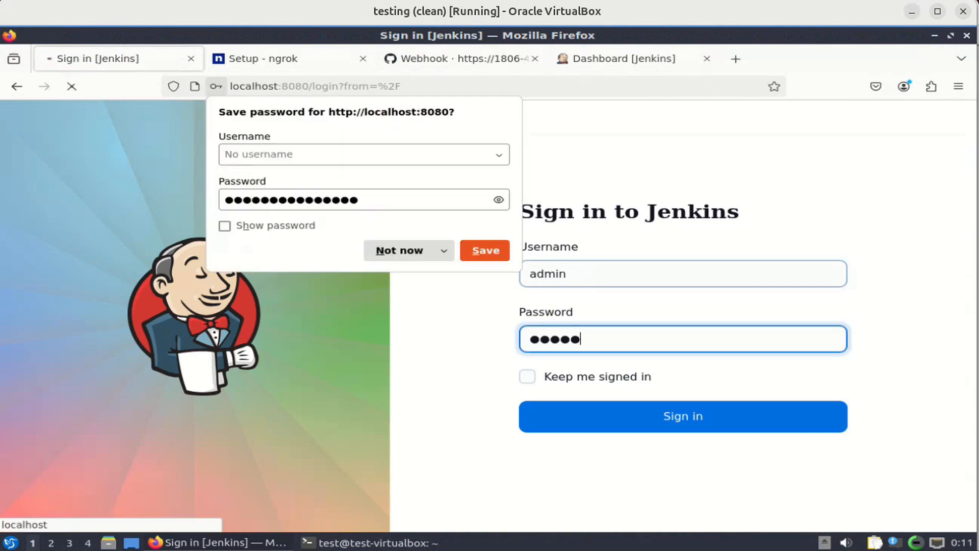
pyautogui.click(405, 250)
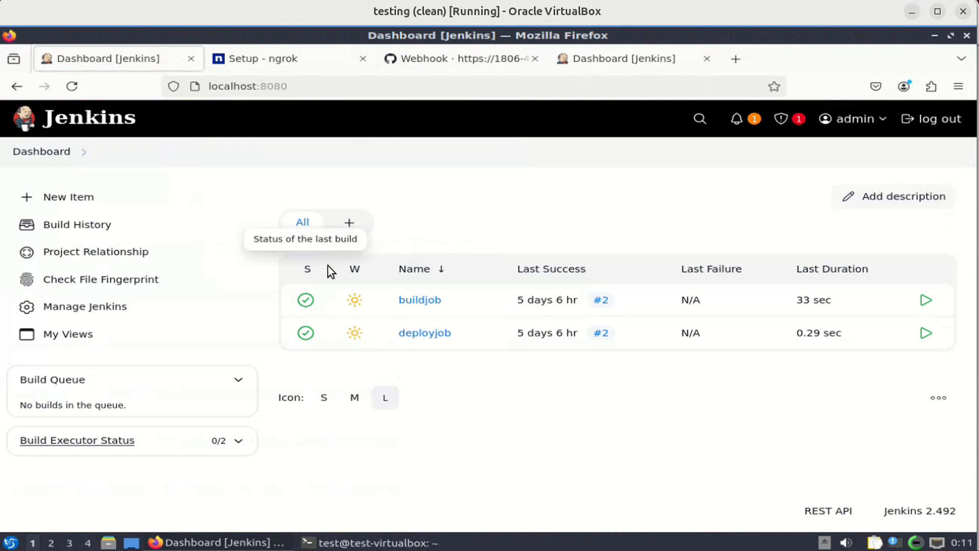
# Open buildjob's configuration and scroll down to the Triggers section.
pyautogui.click(420, 301)
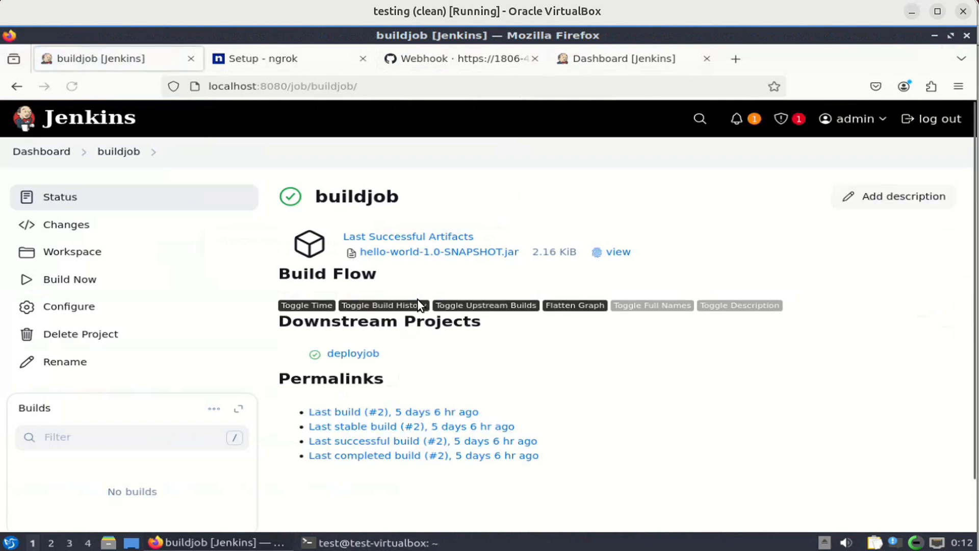
pyautogui.click(97, 313)
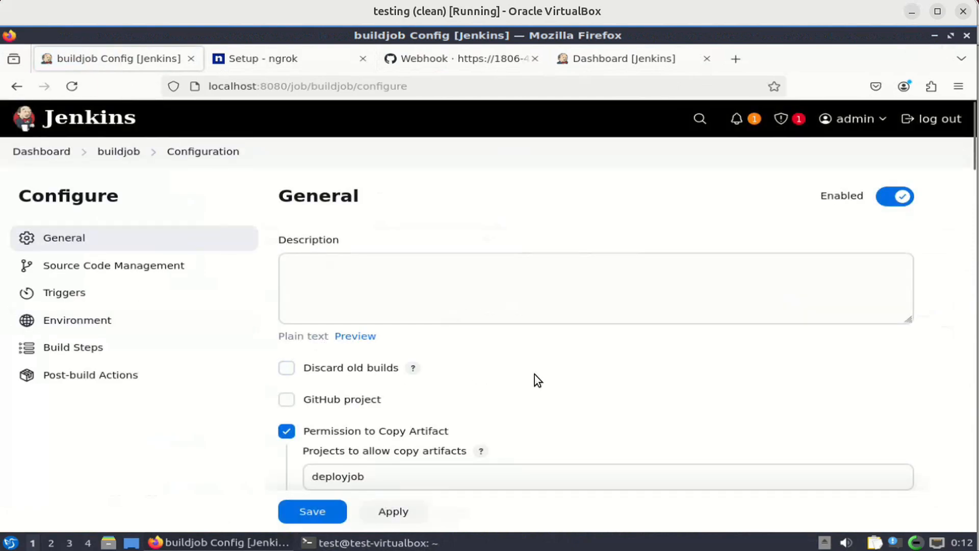
pyautogui.scroll(-2, 534, 377)
pyautogui.scroll(-3, 534, 375)
pyautogui.scroll(-4, 534, 375)
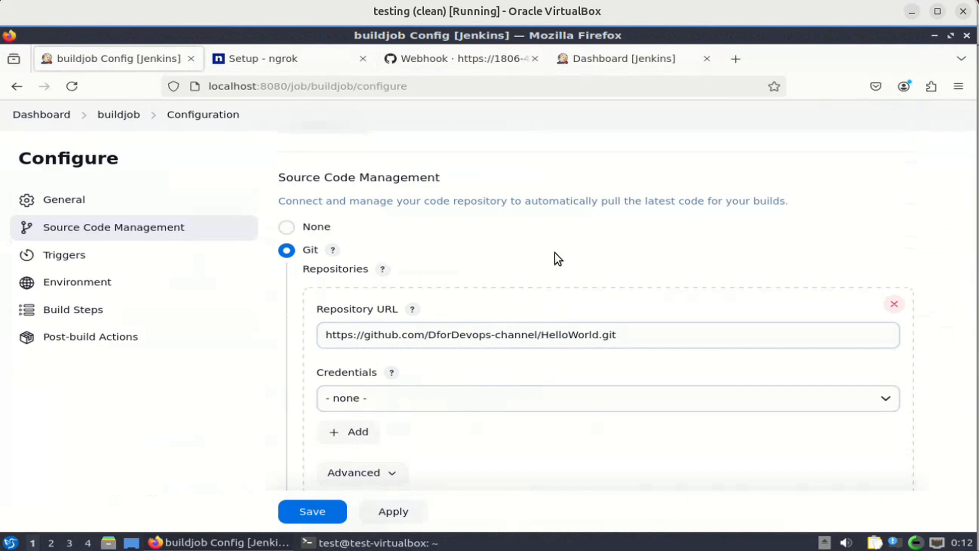
pyautogui.scroll(-3, 555, 253)
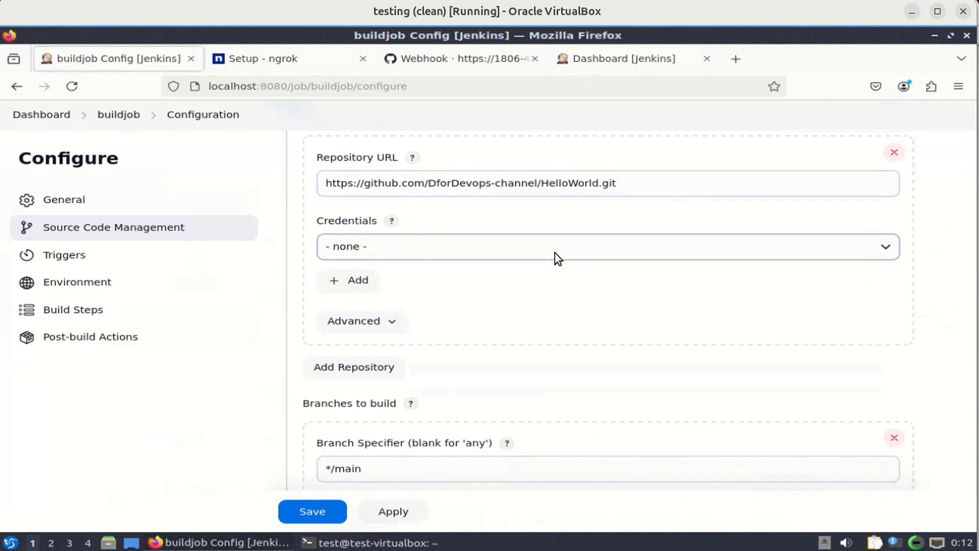
pyautogui.scroll(-7, 555, 253)
pyautogui.scroll(-1, 555, 253)
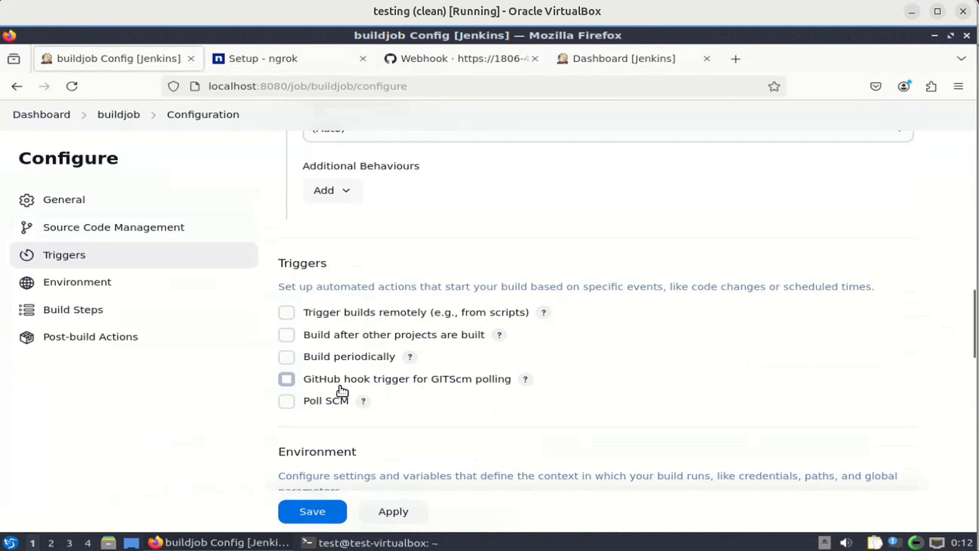
# Enable 'GitHub hook trigger for GITScm polling' and read its help text.
pyautogui.click(288, 384)
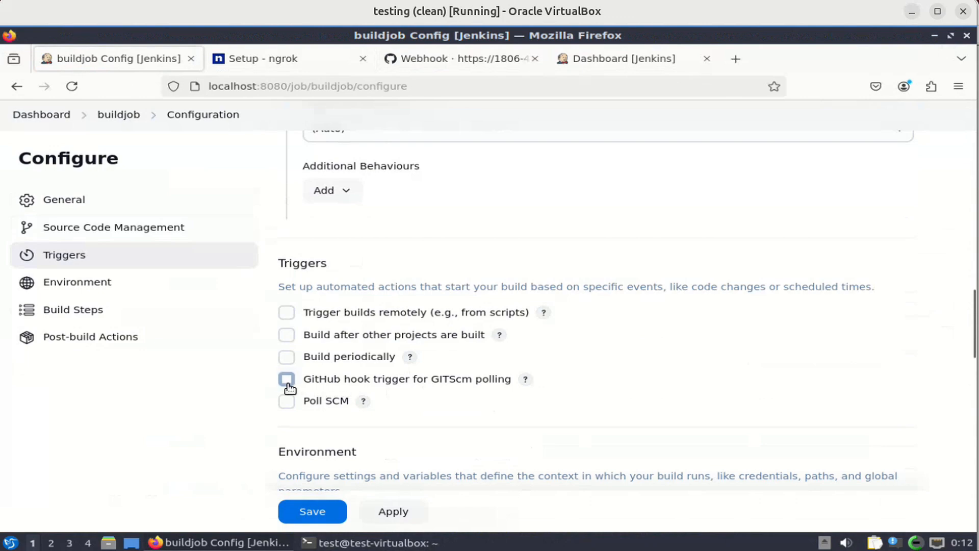
pyautogui.click(526, 379)
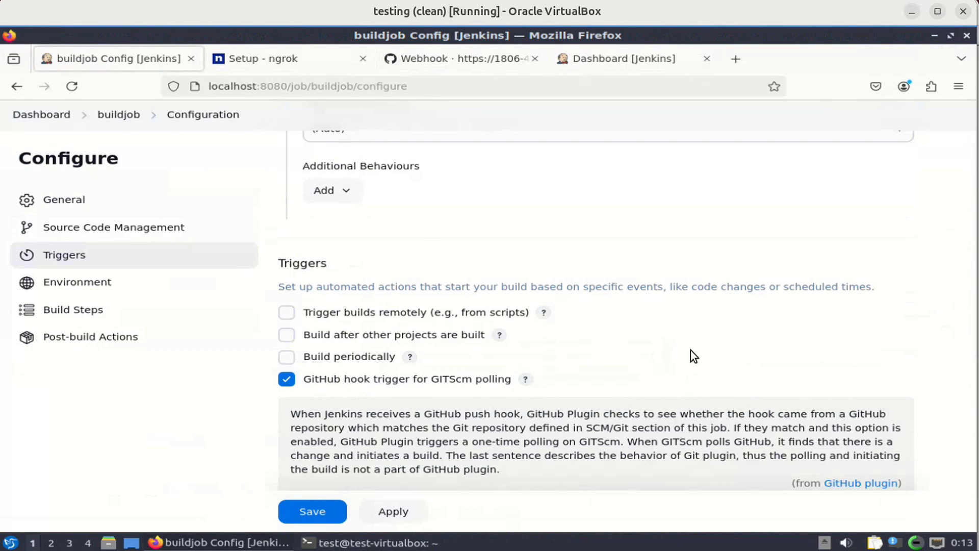
pyautogui.scroll(-3, 691, 350)
pyautogui.scroll(-3, 690, 350)
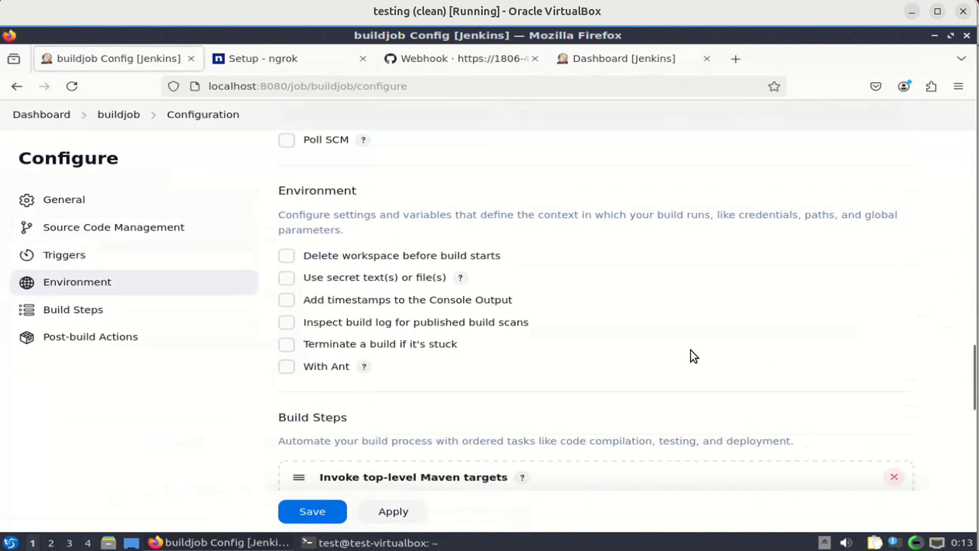
# Save buildjob's new trigger configuration and view the GitHub webhook's Recent Deliveries, showing only the ping.
pyautogui.click(313, 514)
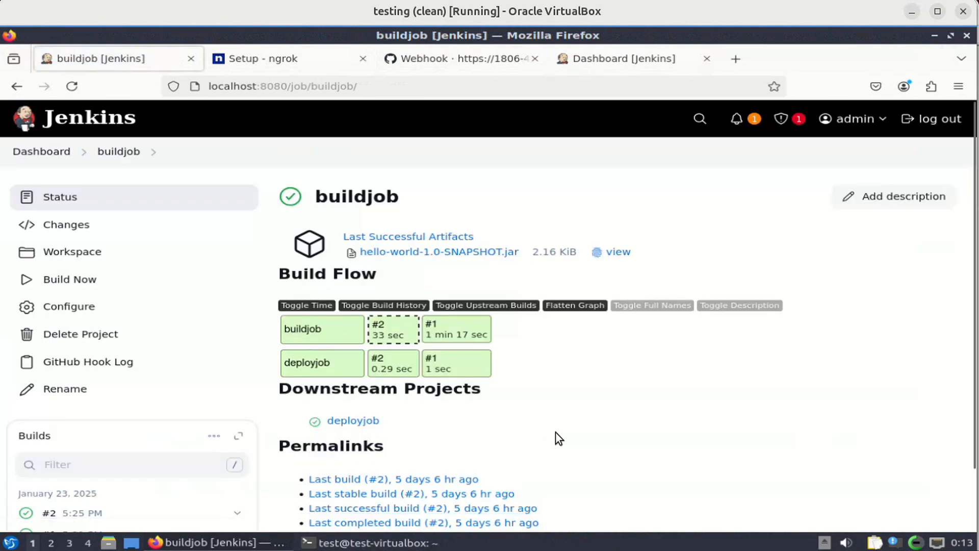
pyautogui.scroll(-2, 556, 432)
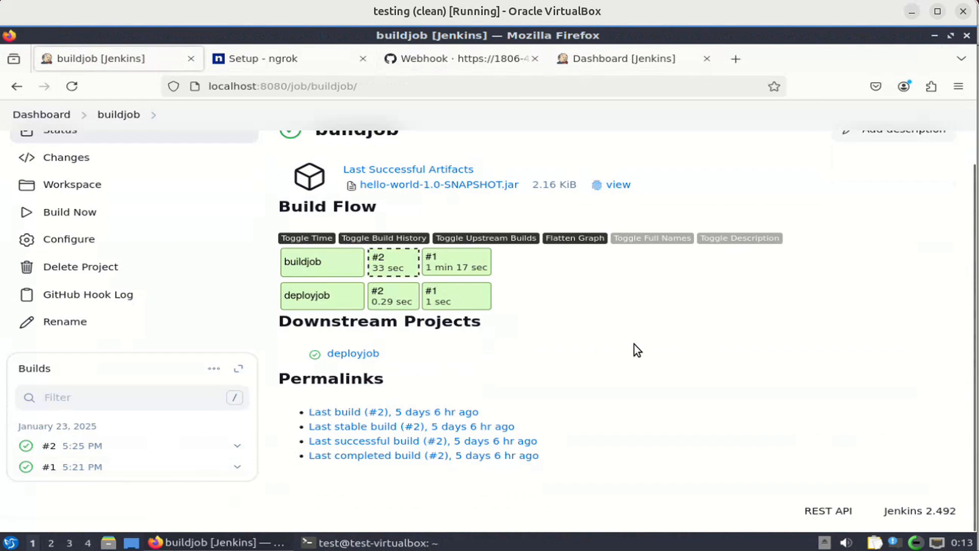
pyautogui.scroll(2, 634, 344)
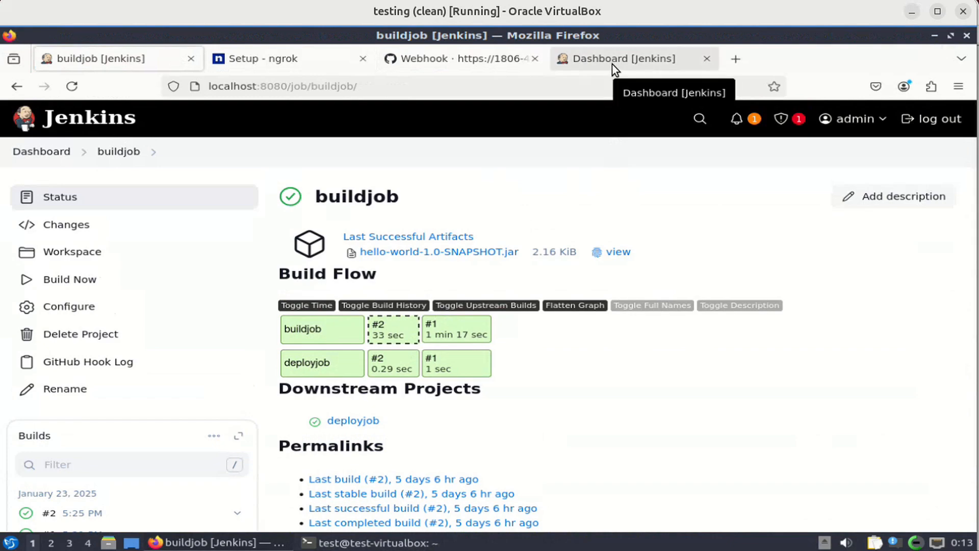
pyautogui.click(476, 57)
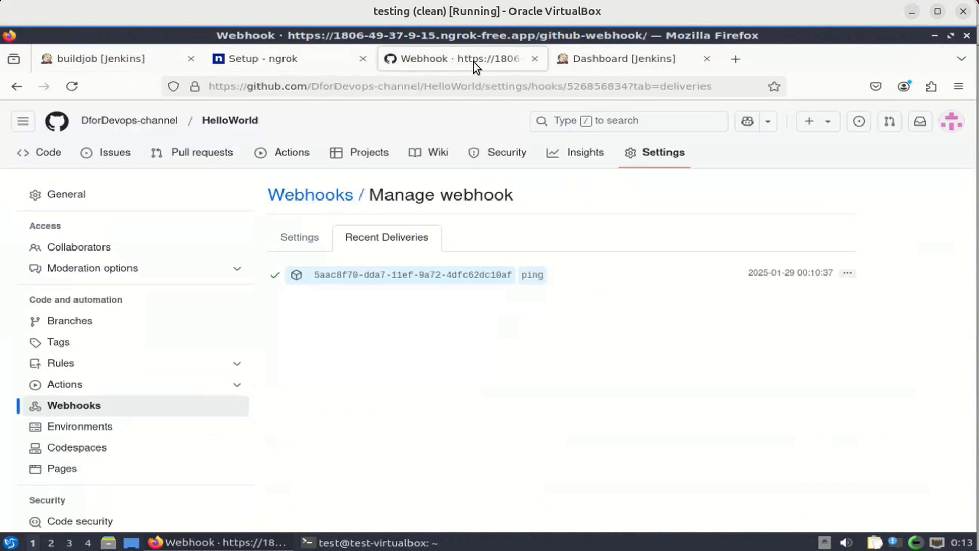
# Browse from the HelloWorld repository via README.md into the src/main/java/com/example folder.
pyautogui.click(224, 125)
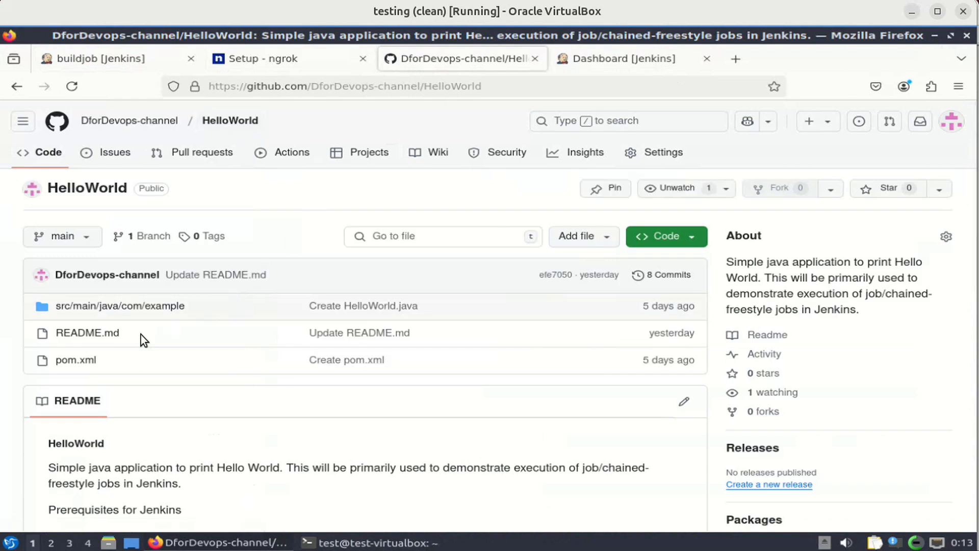
pyautogui.click(98, 337)
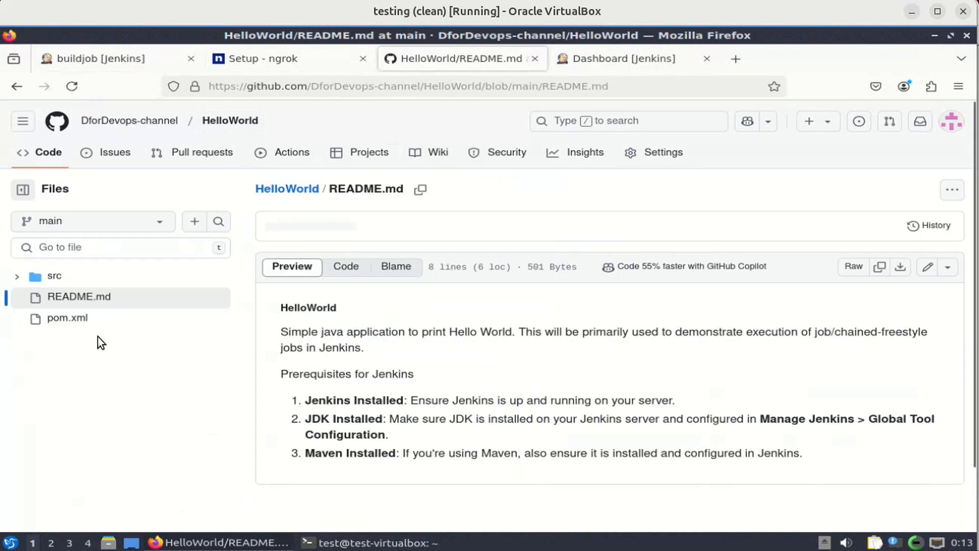
pyautogui.click(51, 278)
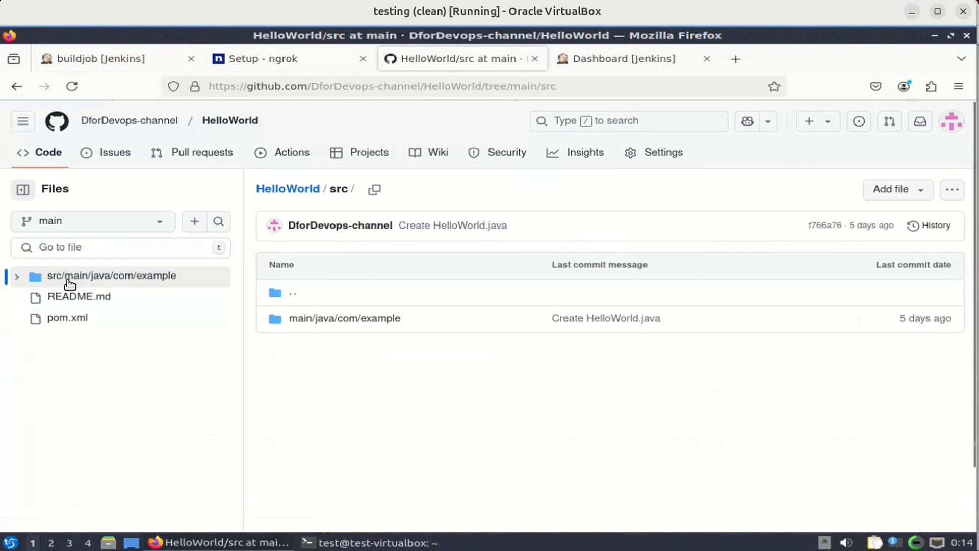
pyautogui.click(330, 320)
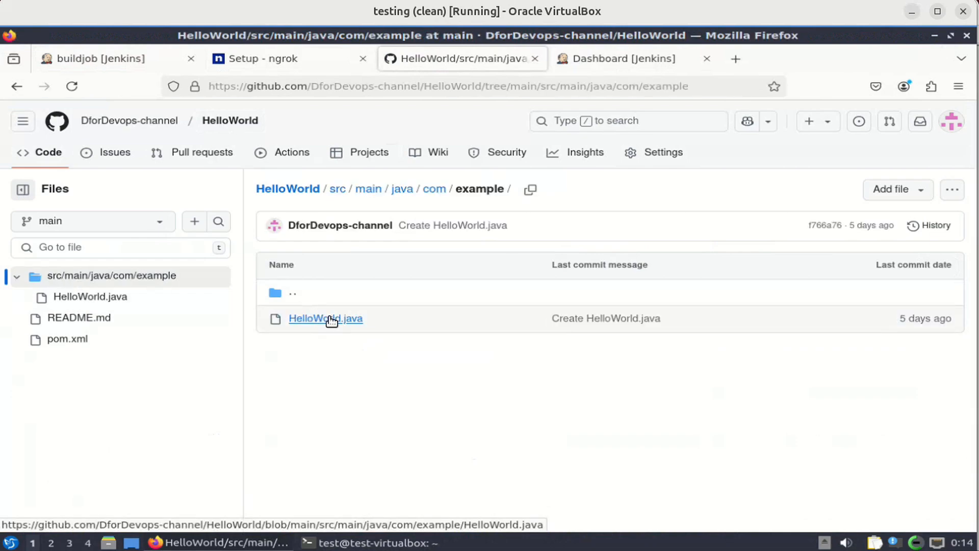
# Open HelloWorld.java in GitHub's editor and delete the comma after 'Hello' on line 5.
pyautogui.click(332, 319)
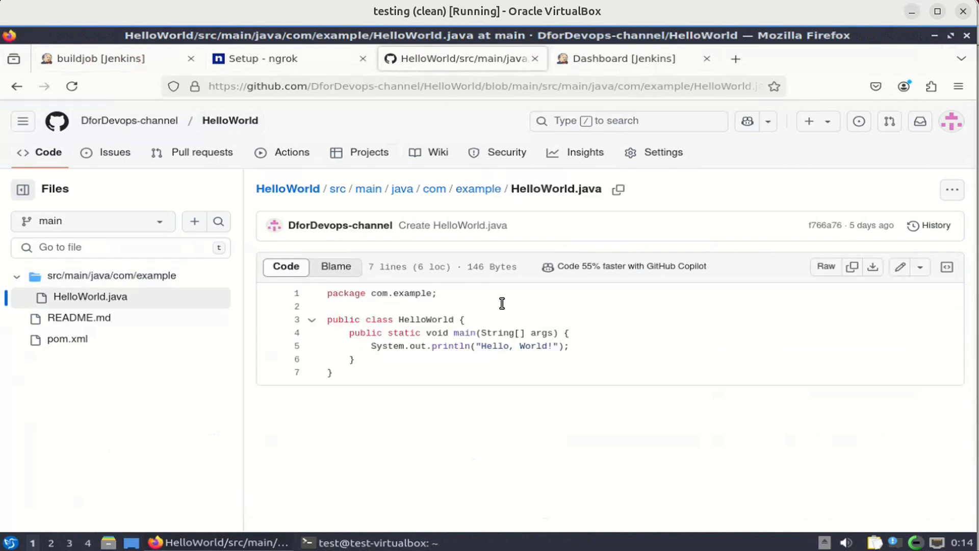
pyautogui.click(901, 266)
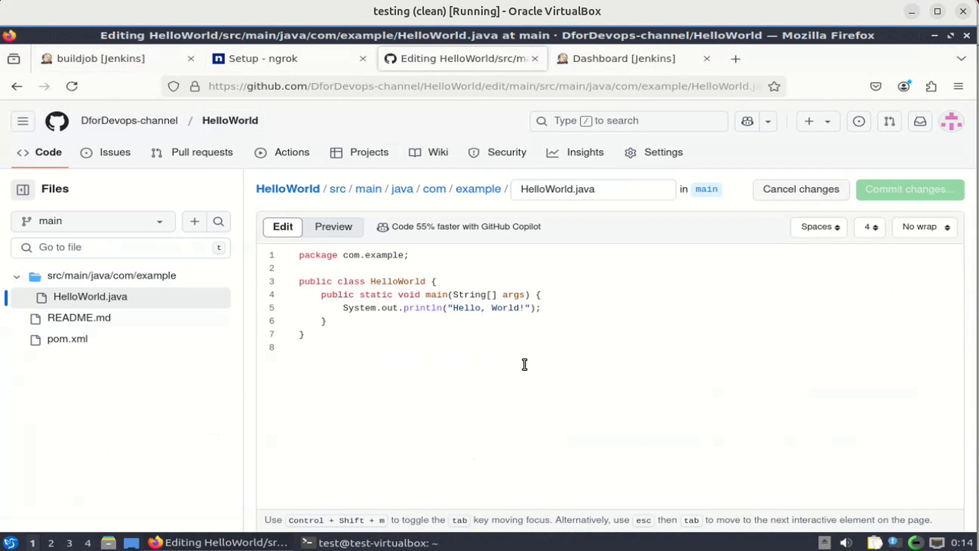
pyautogui.press('BackSpace')
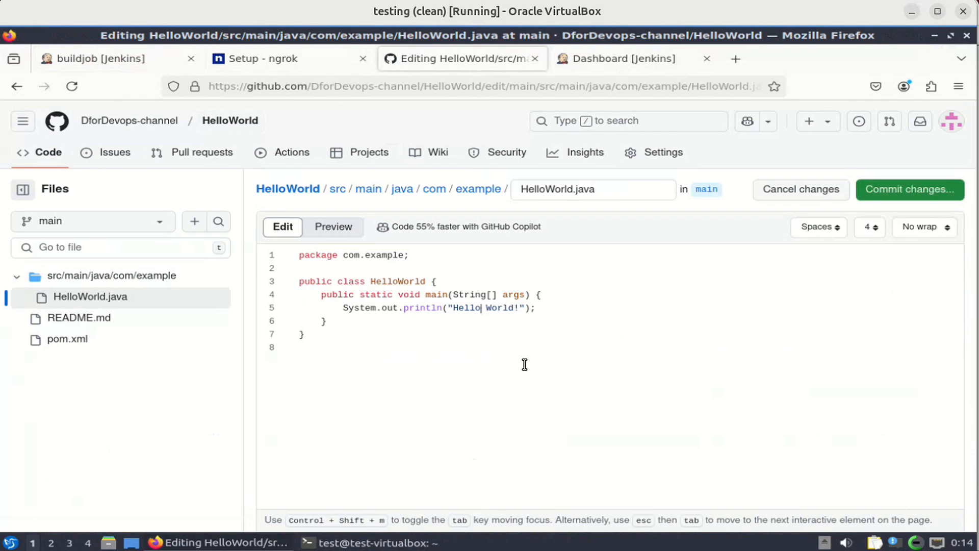
# Commit 'Update HelloWorld.java' to main with a description about the slight change demonstrating the webhook trigger.
pyautogui.click(934, 195)
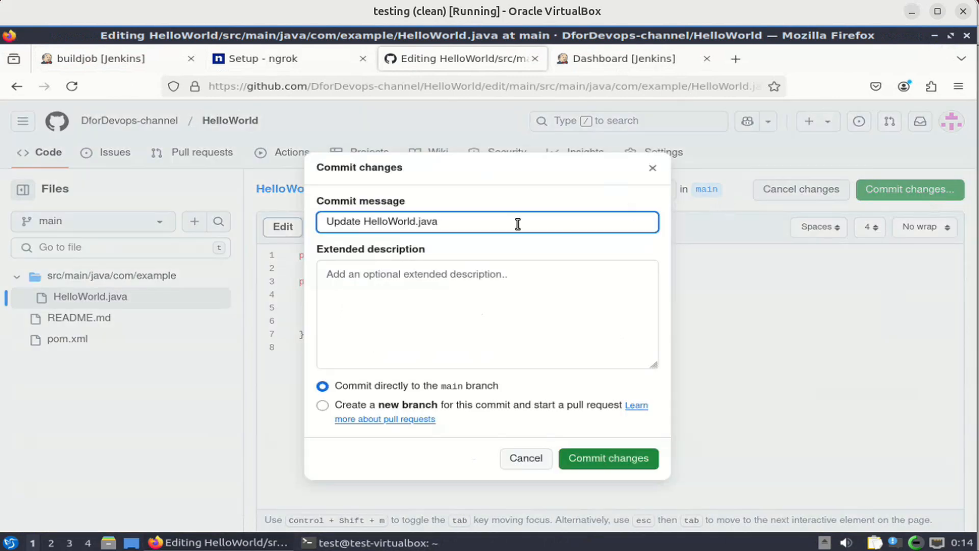
pyautogui.click(479, 286)
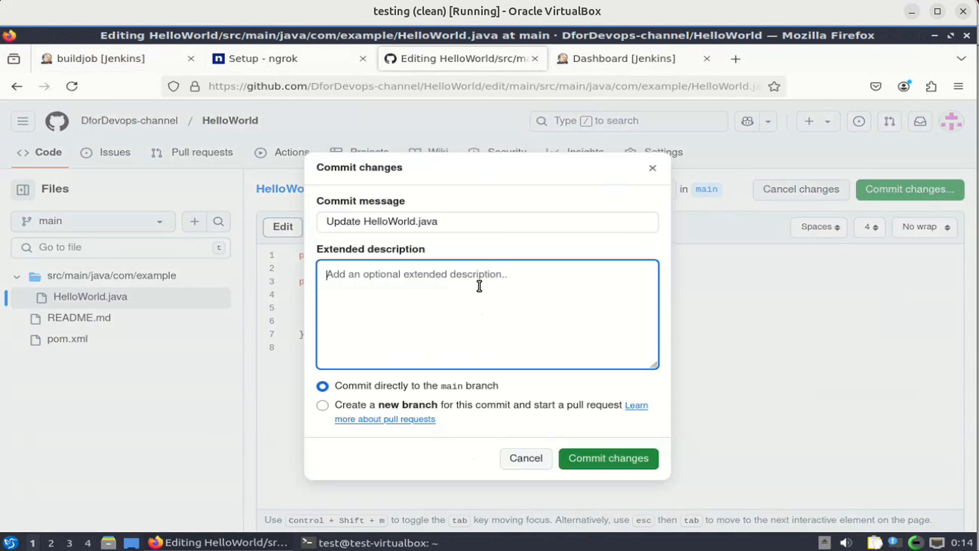
pyautogui.write('Made a slight')
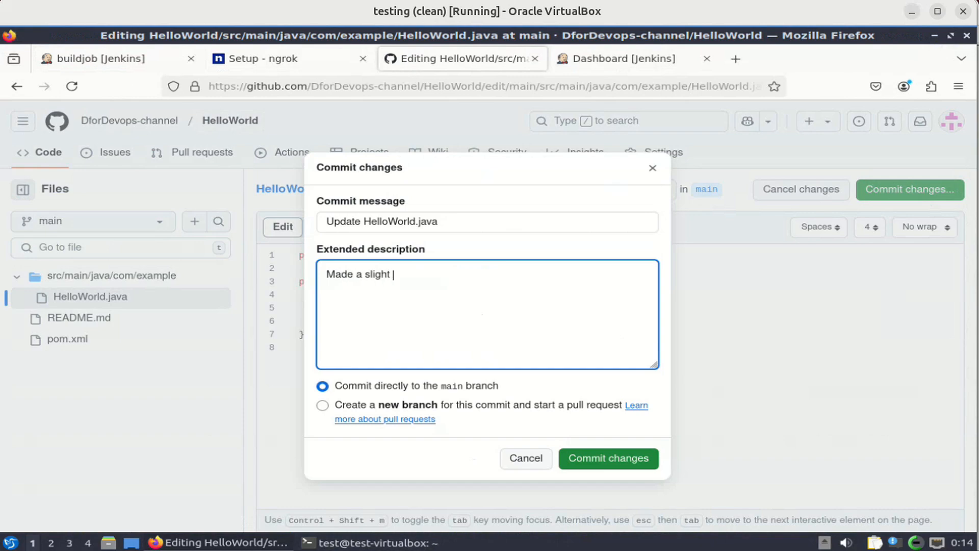
pyautogui.write('change for the purpose of demonstrating webhoo')
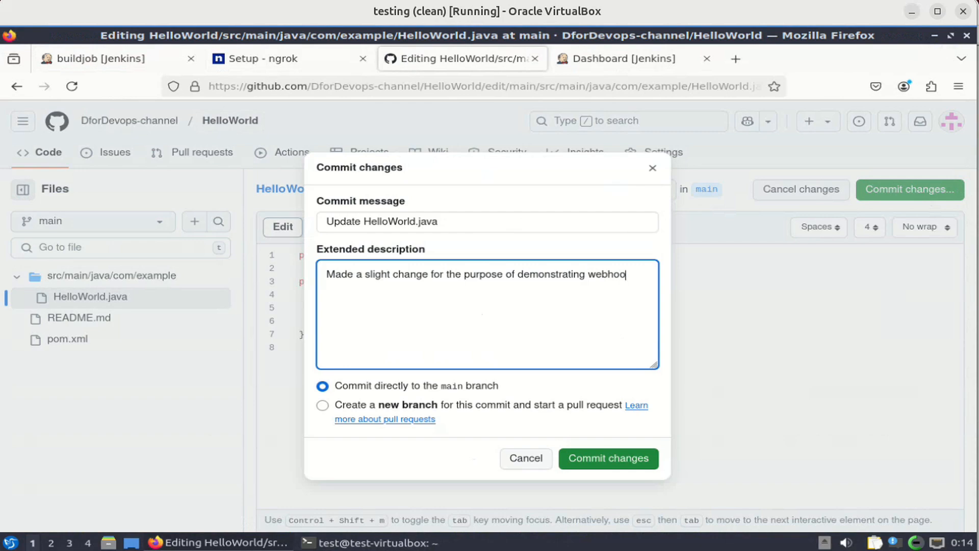
pyautogui.write('gger.')
pyautogui.click(623, 459)
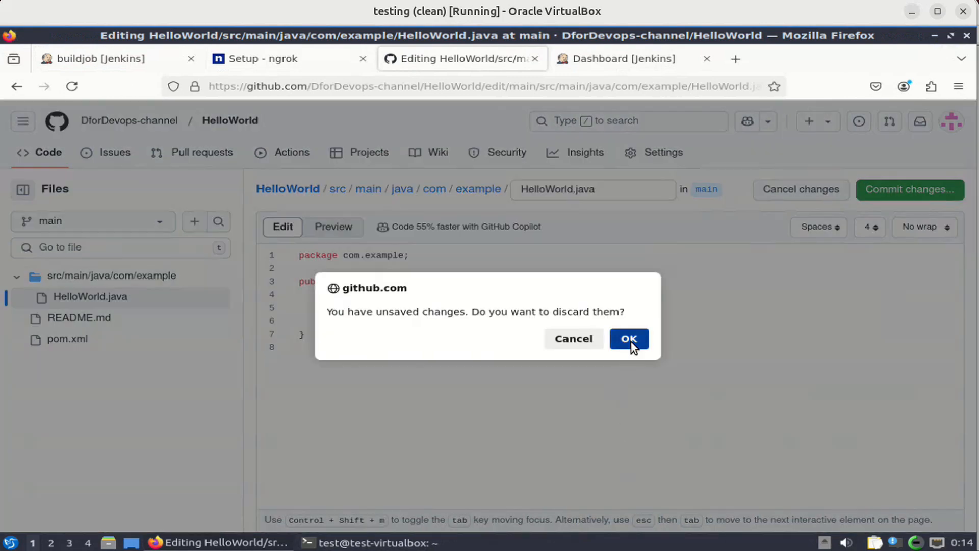
pyautogui.click(631, 339)
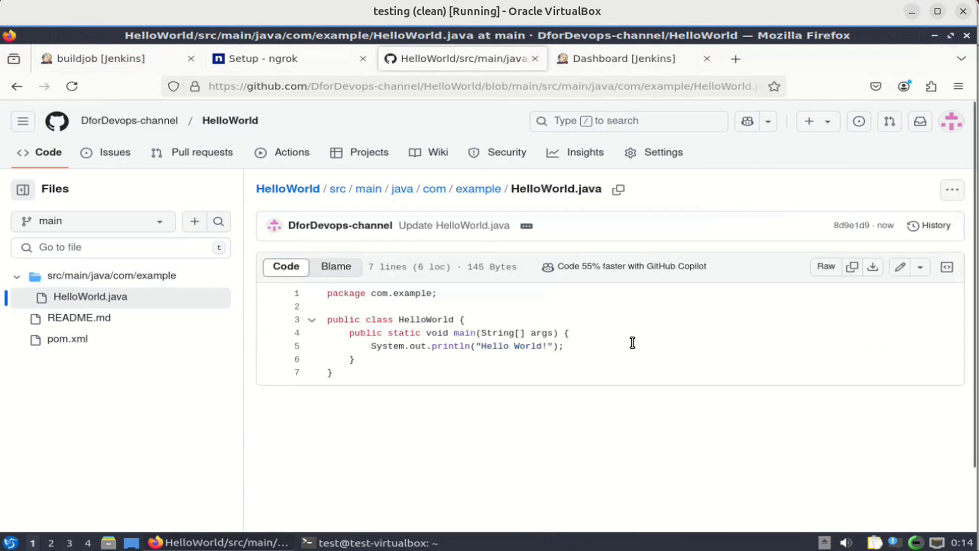
# Check the ngrok webhook's Recent Deliveries for the push, then view buildjob running build #3 in Jenkins.
pyautogui.click(670, 154)
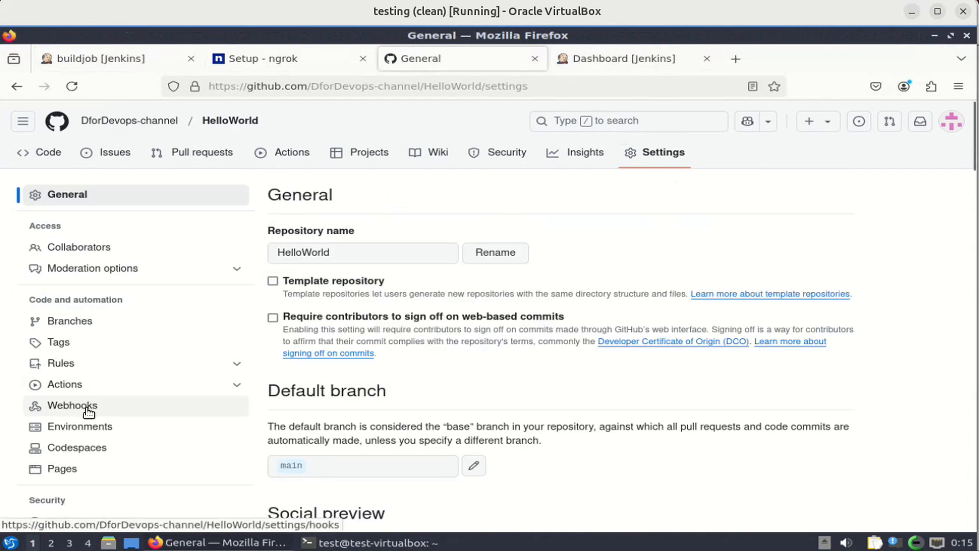
pyautogui.click(88, 406)
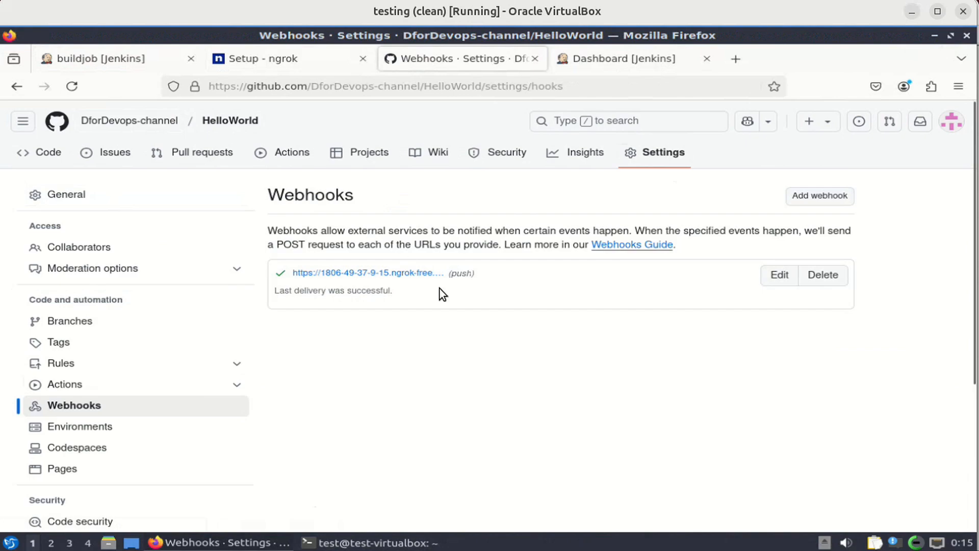
pyautogui.click(424, 274)
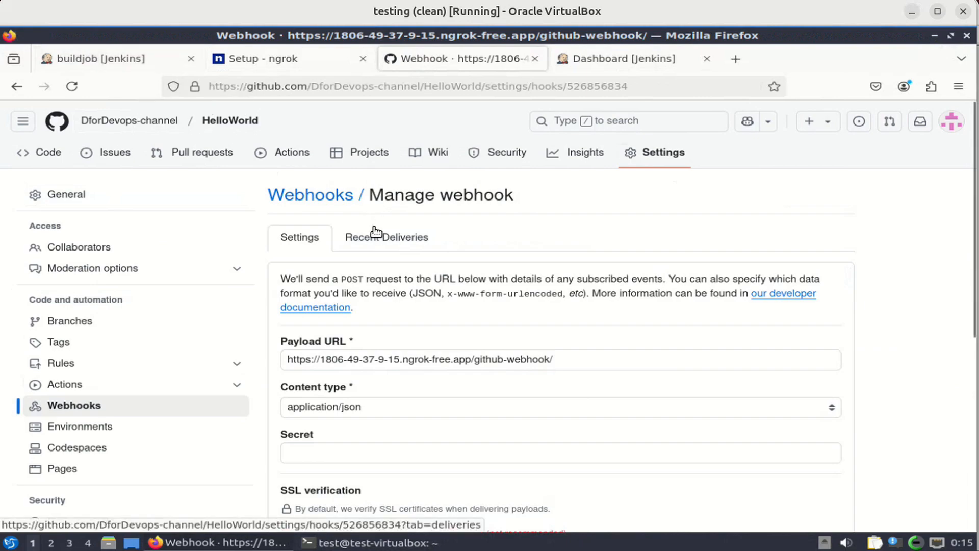
pyautogui.click(376, 232)
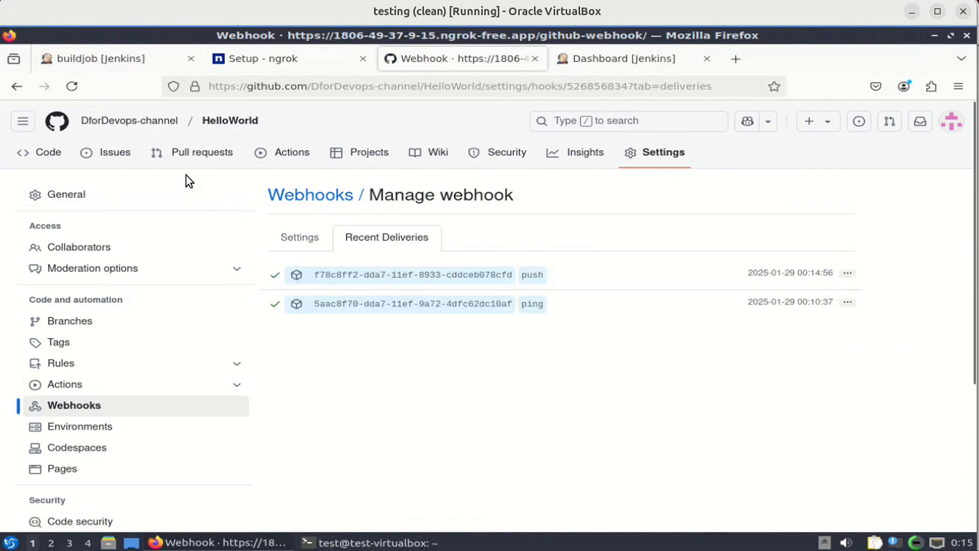
pyautogui.click(96, 62)
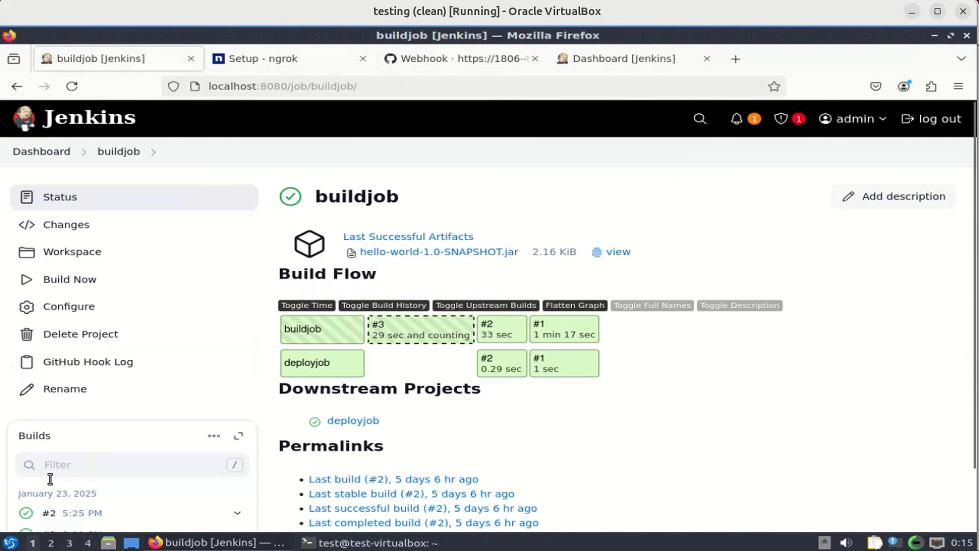
# Open build #3 and view the change details for the 'Update HelloWorld.java' commit.
pyautogui.click(386, 329)
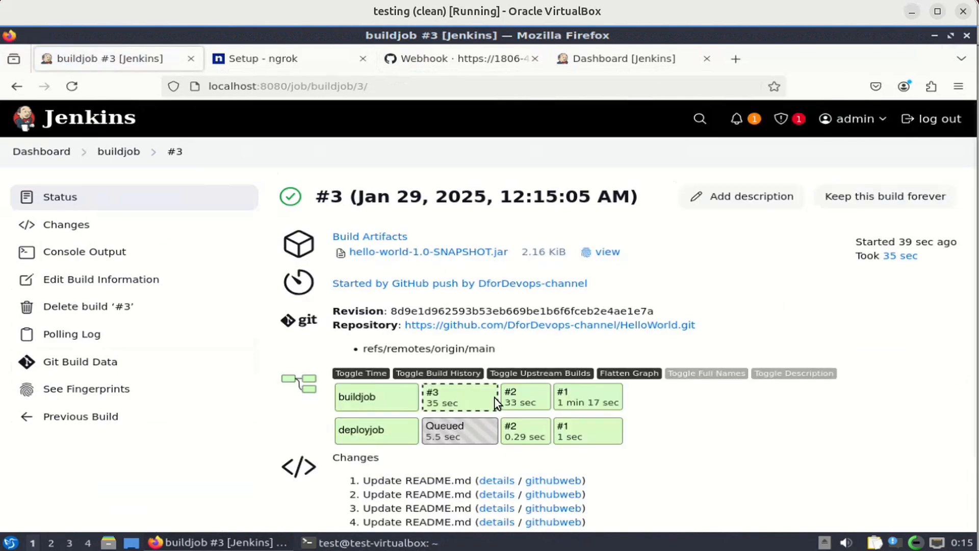
pyautogui.scroll(-3, 495, 397)
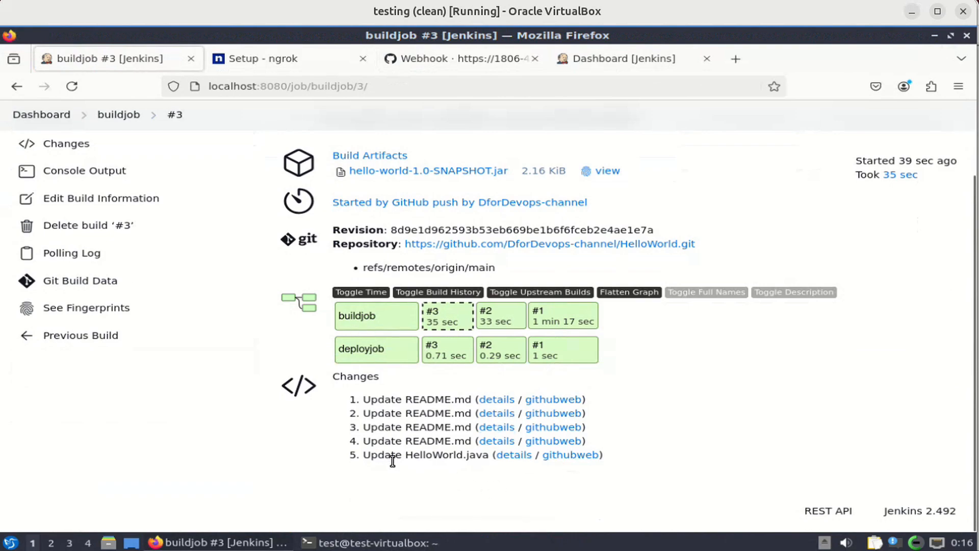
pyautogui.click(513, 461)
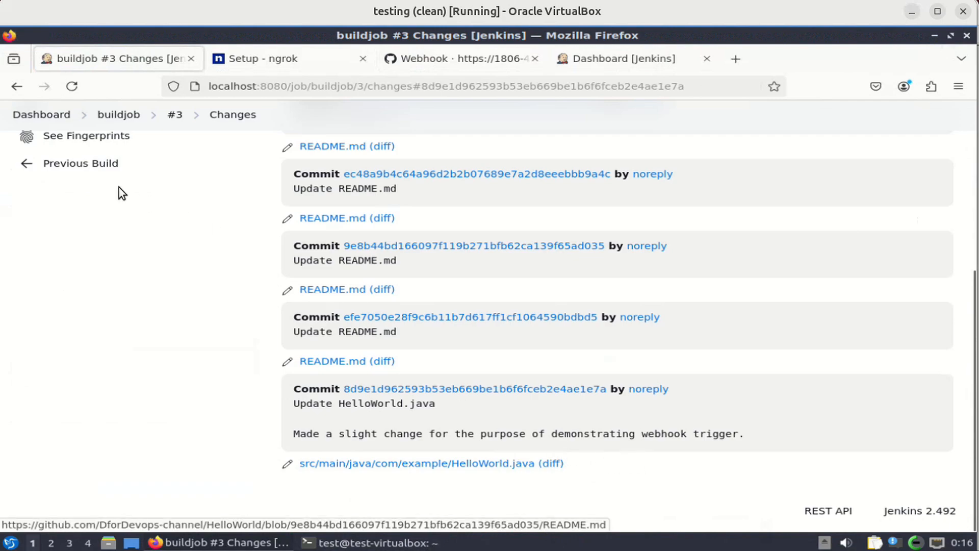
# View build #2's changes and status page, then return to the buildjob overview.
pyautogui.click(31, 164)
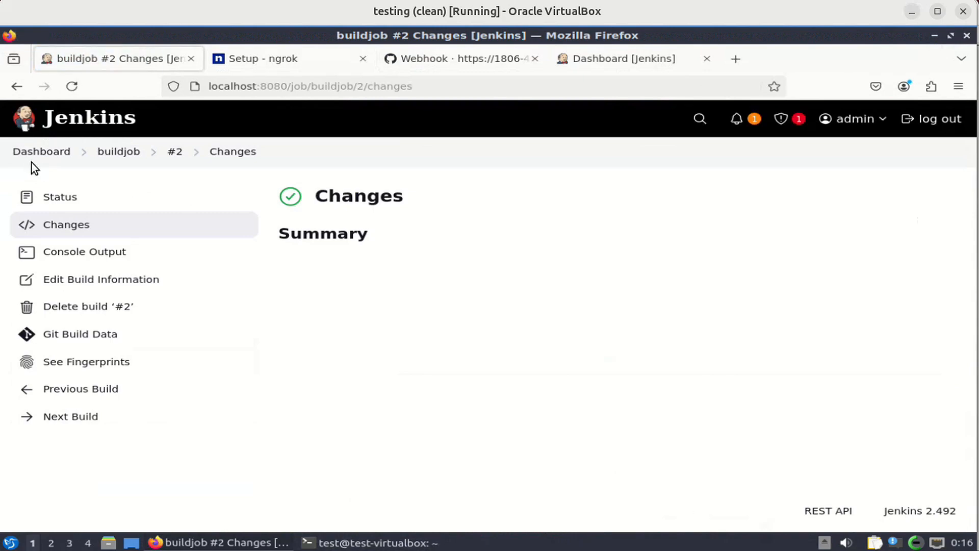
pyautogui.click(68, 204)
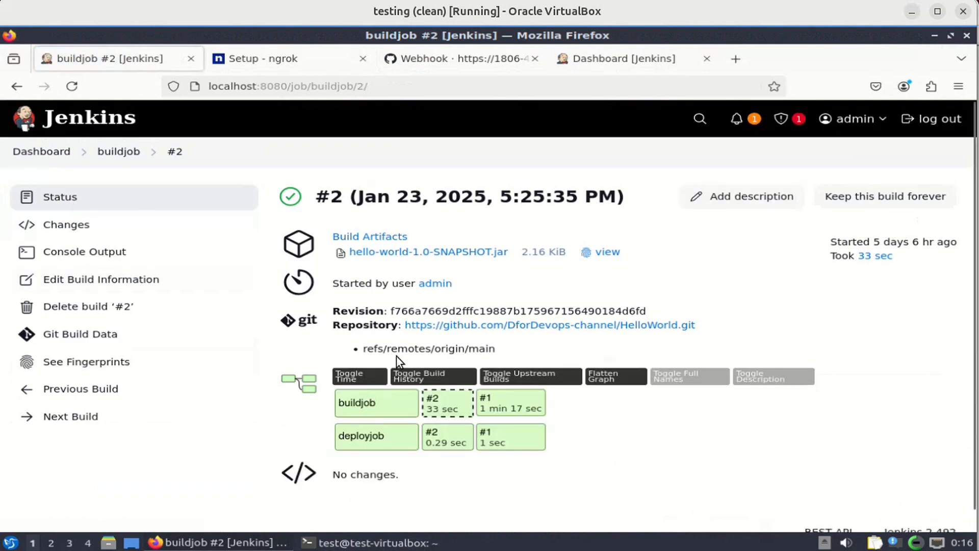
pyautogui.click(124, 154)
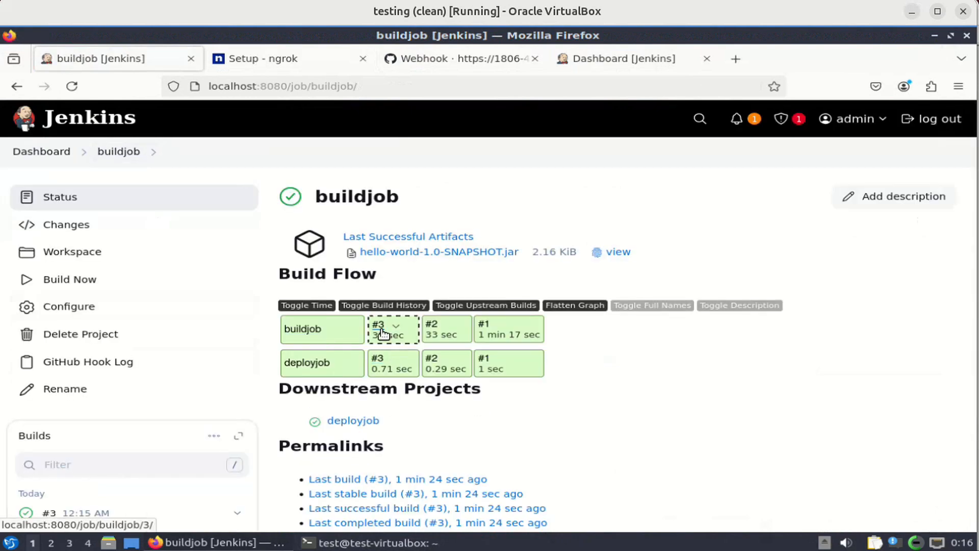
# Review build #3's page, then bring up the ngrok terminal logging two 200 OK github-webhook requests.
pyautogui.click(383, 333)
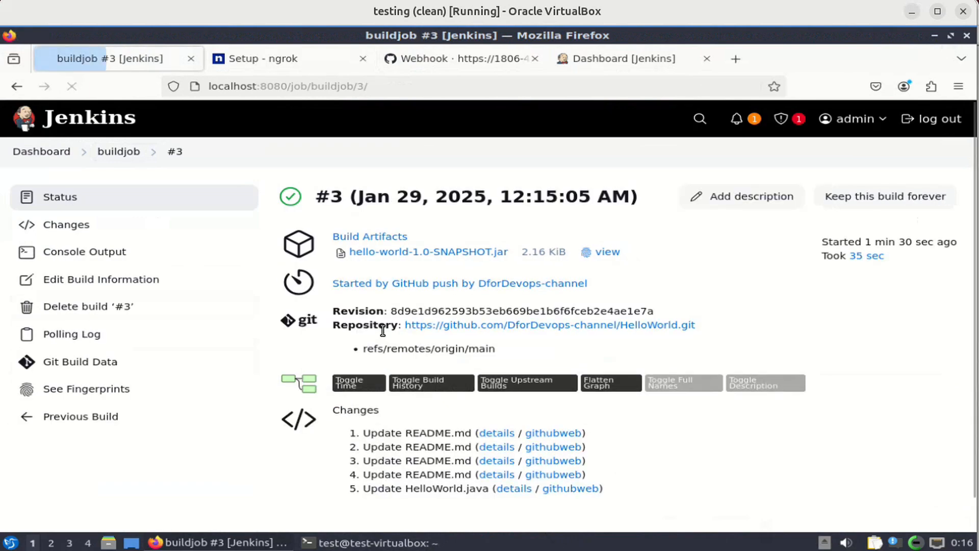
pyautogui.scroll(-3, 502, 406)
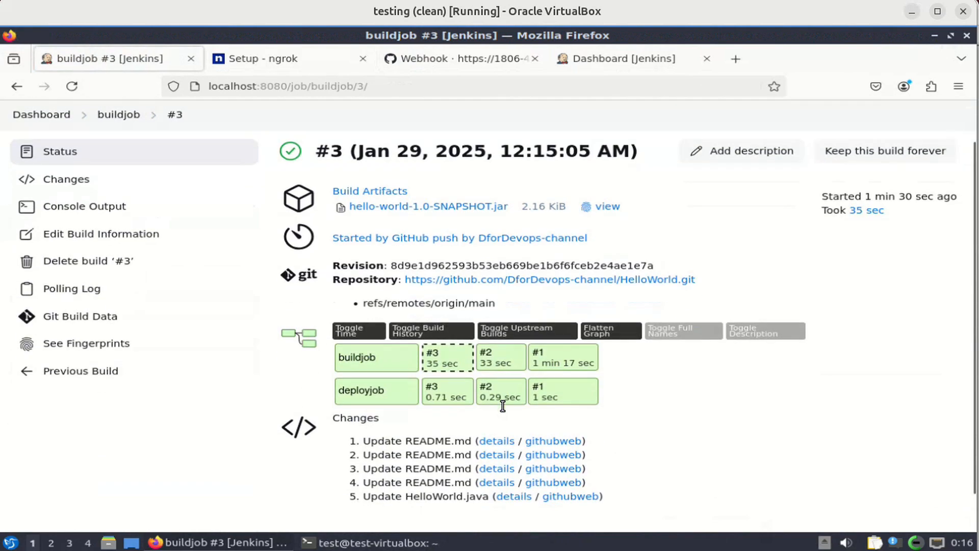
pyautogui.scroll(3, 503, 406)
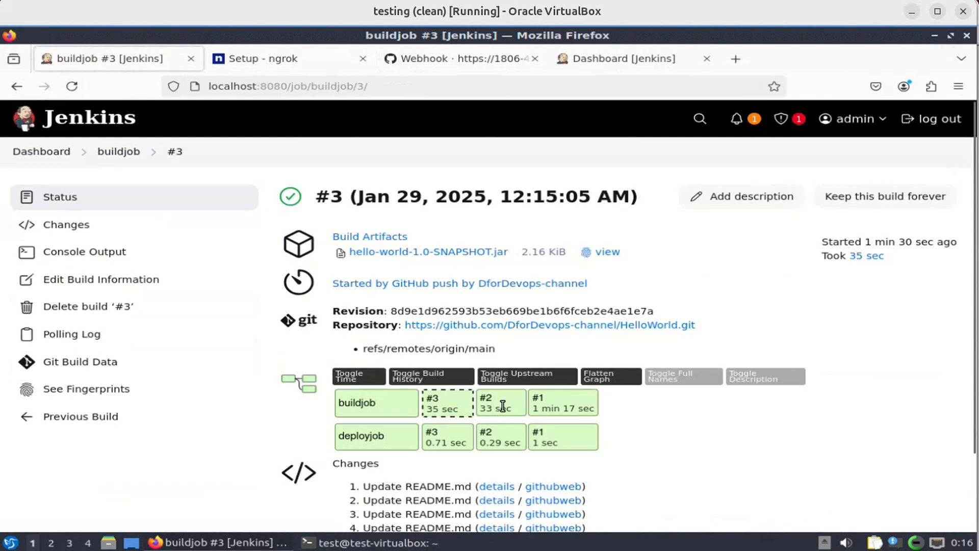
pyautogui.scroll(-3, 502, 407)
pyautogui.scroll(-1, 503, 409)
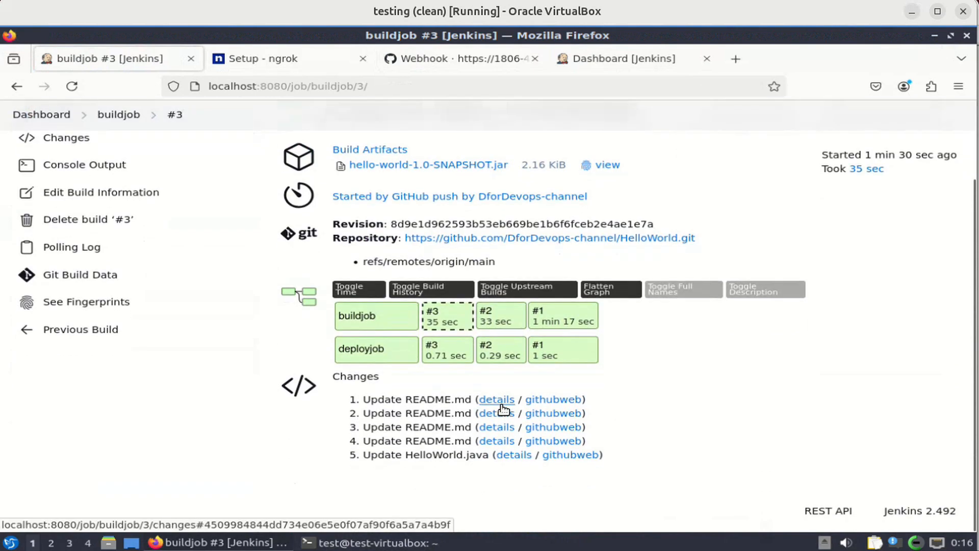
pyautogui.scroll(3, 504, 409)
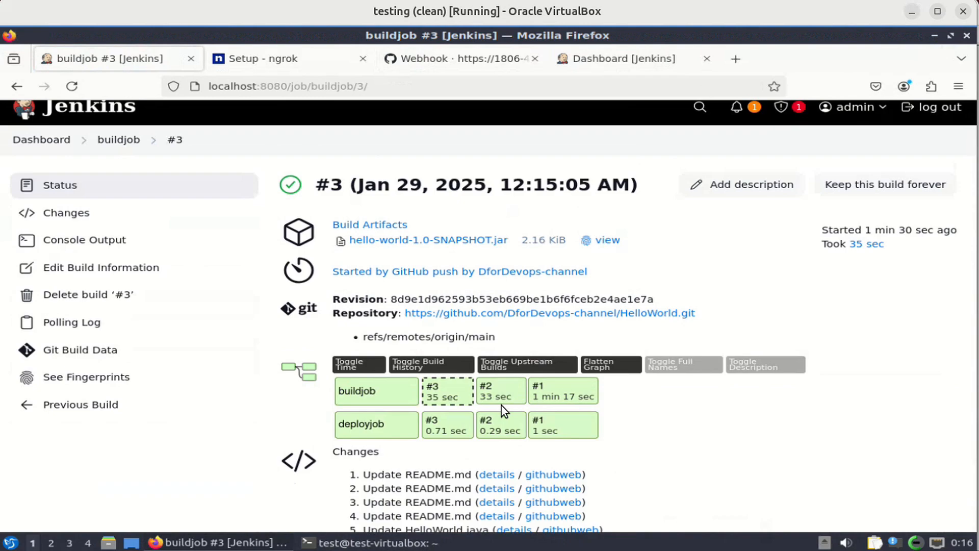
pyautogui.scroll(-3, 500, 405)
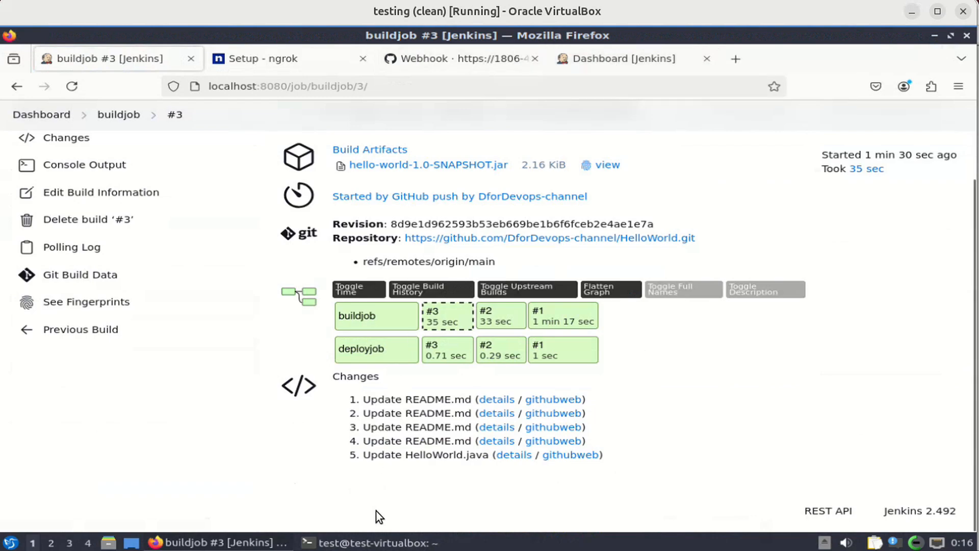
pyautogui.click(371, 544)
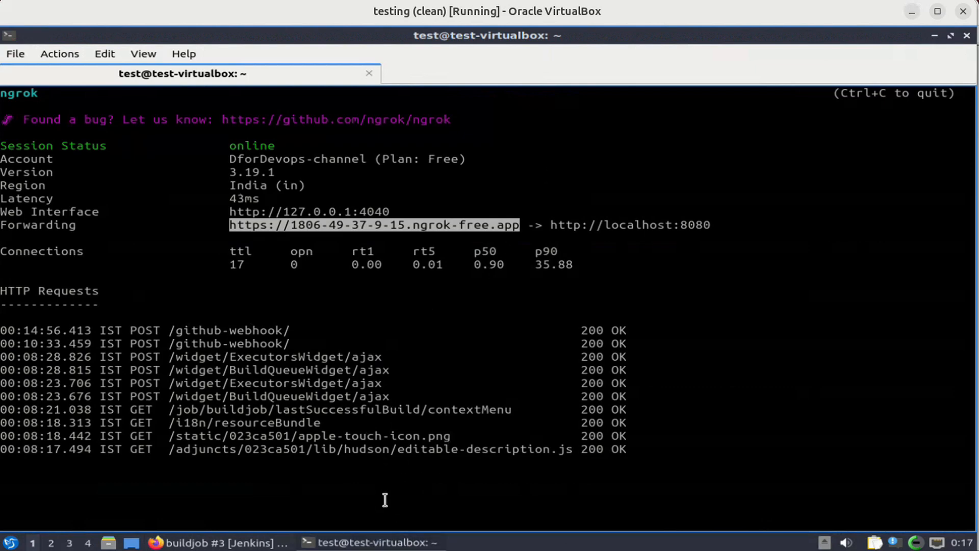
# Reload the Jenkins dashboard served through ngrok to see build #3 for both jobs.
pyautogui.click(375, 544)
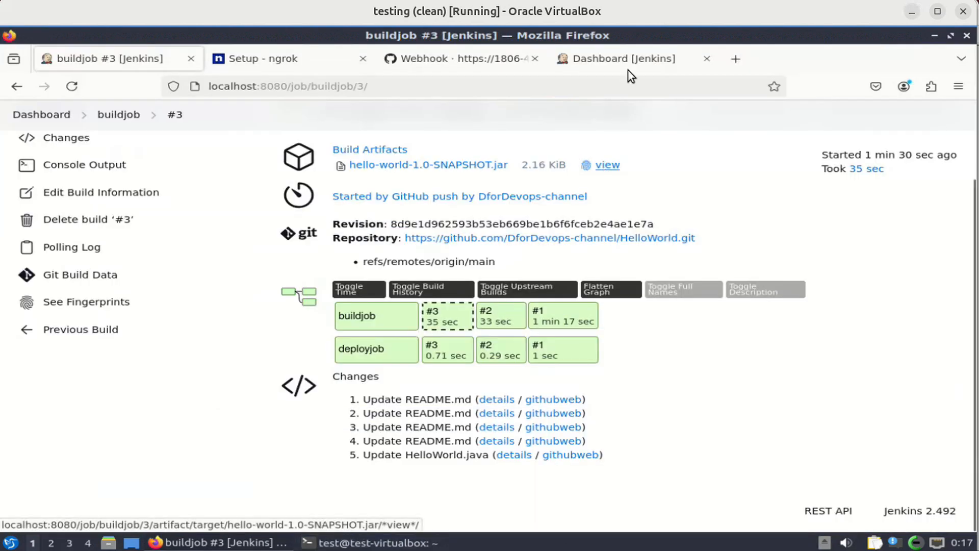
pyautogui.click(632, 57)
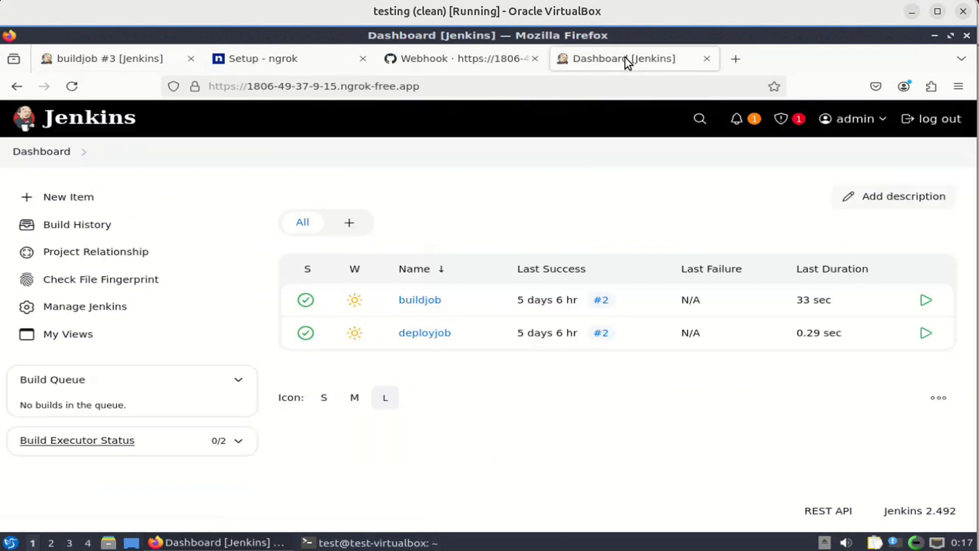
pyautogui.click(72, 86)
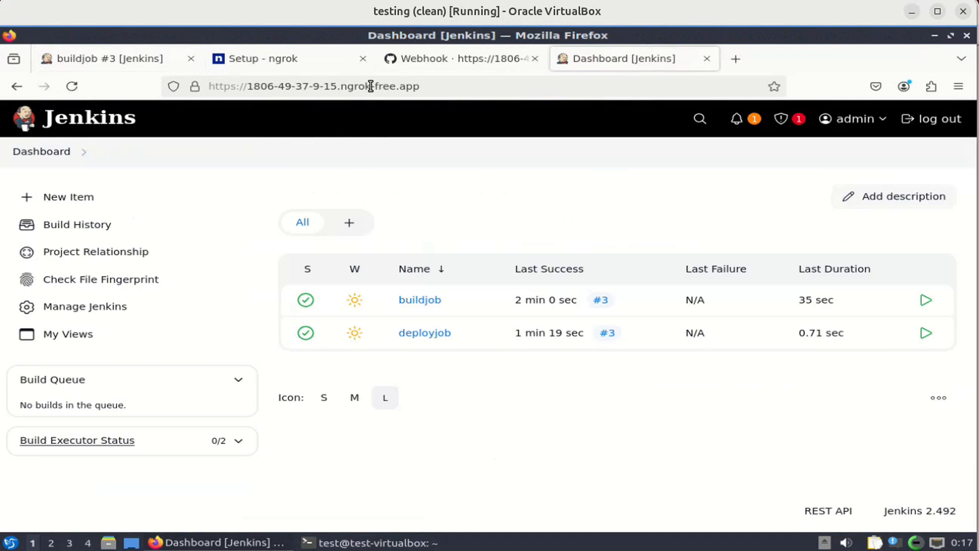
# Return to the terminal and stop the running ngrok tunnel with Ctrl+C.
pyautogui.click(376, 543)
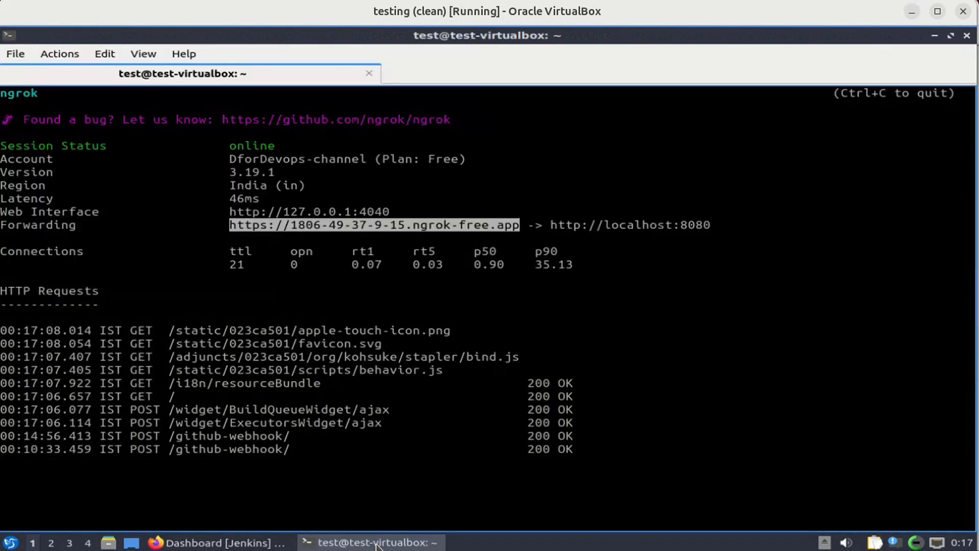
pyautogui.click(356, 463)
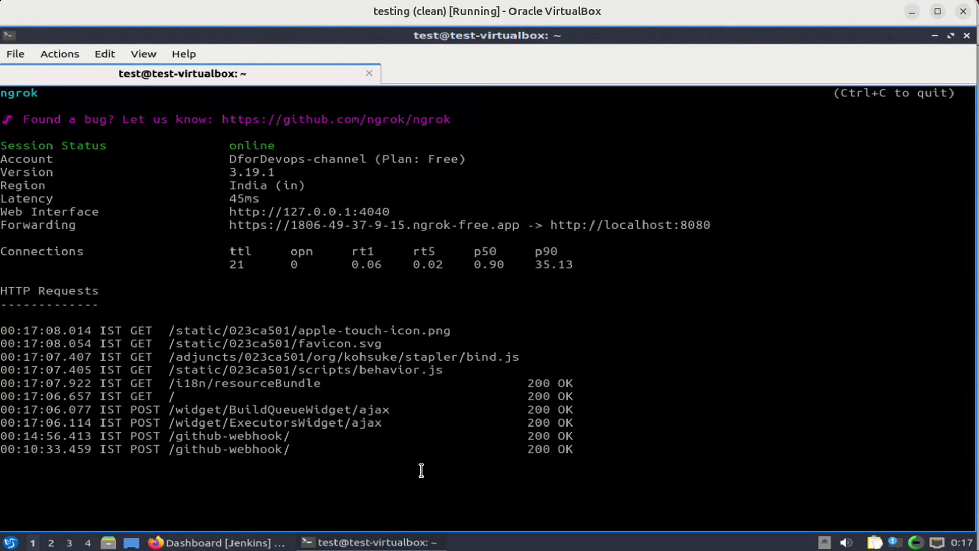
pyautogui.hotkey('ctrl', 'c')
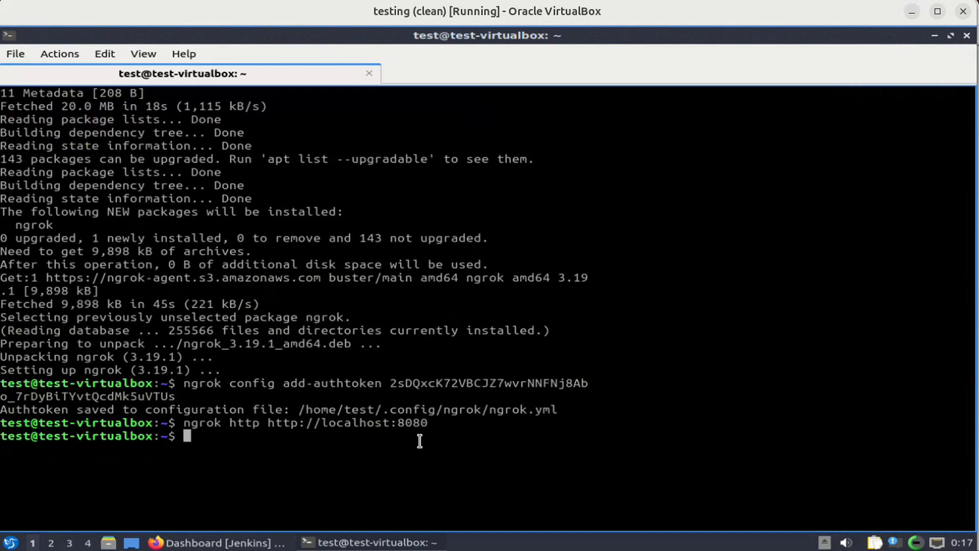
# Reload the dashboard through the stopped tunnel, close the ERR_NGROK_3200 tab, and return to buildjob #3.
pyautogui.click(371, 542)
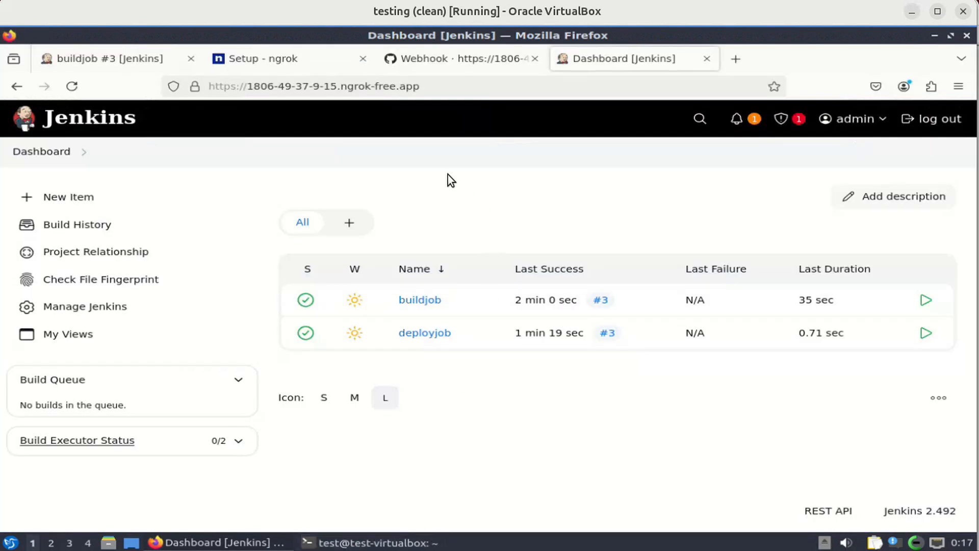
pyautogui.click(72, 86)
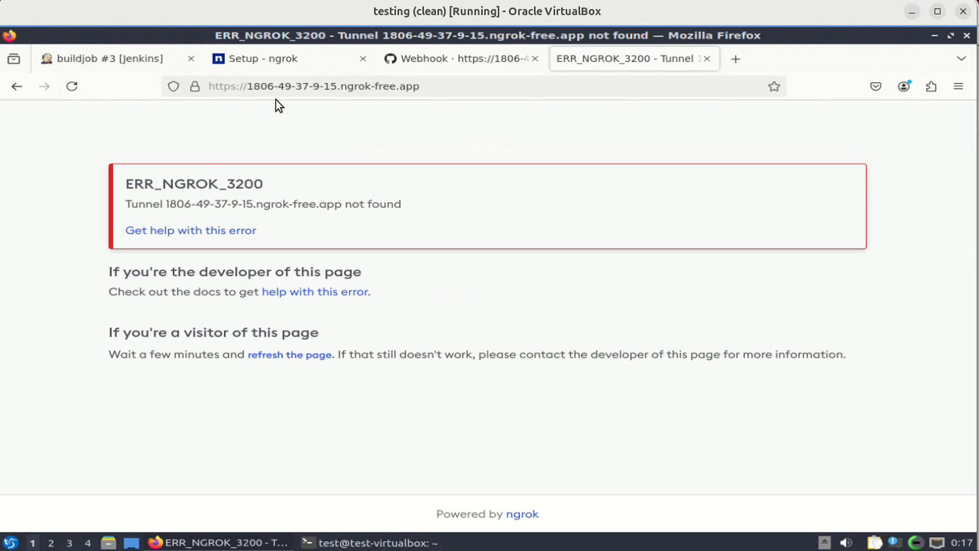
pyautogui.click(707, 59)
pyautogui.click(140, 53)
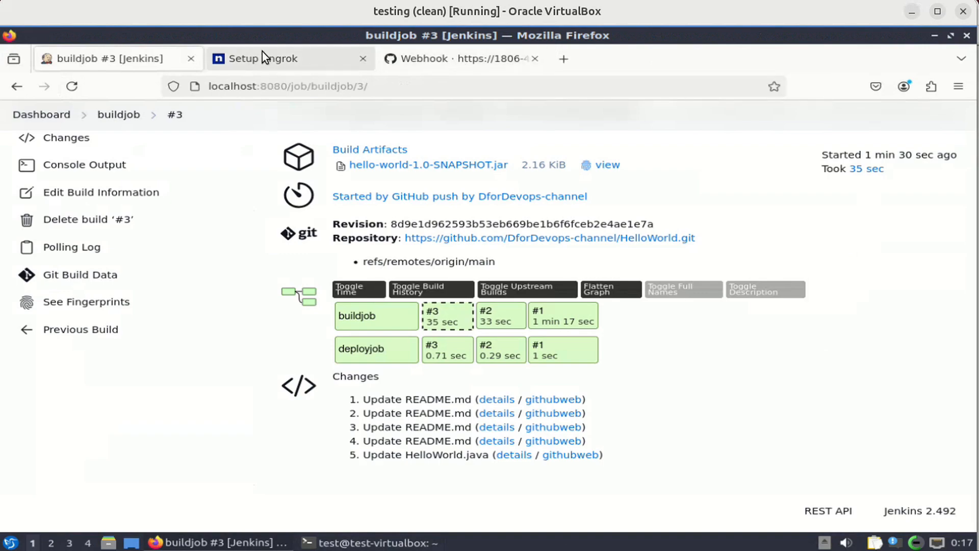
pyautogui.click(374, 543)
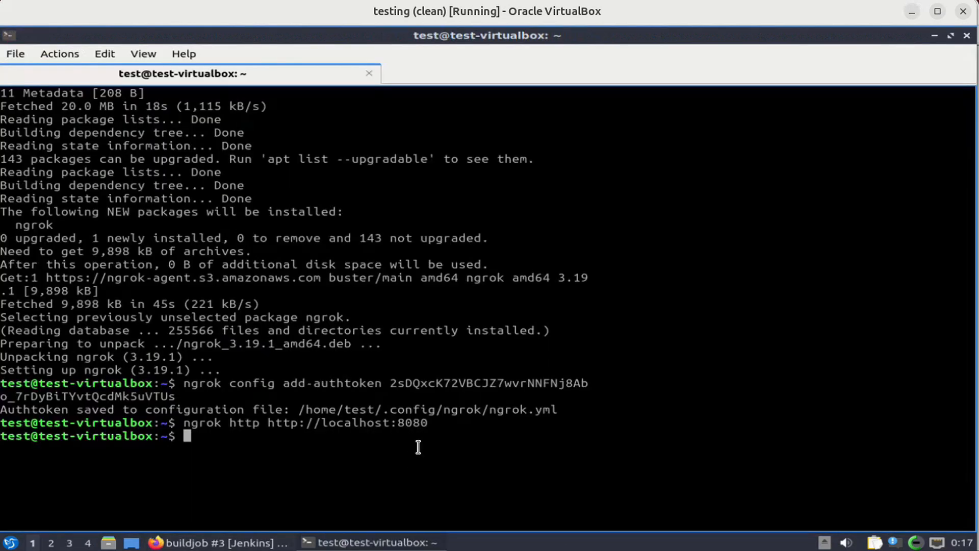
pyautogui.press('Up')
pyautogui.press('Return')
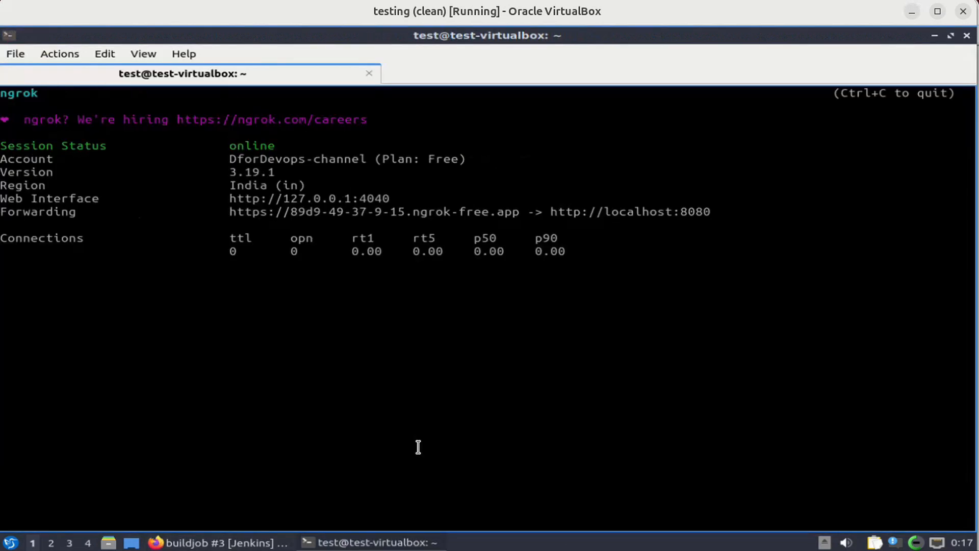